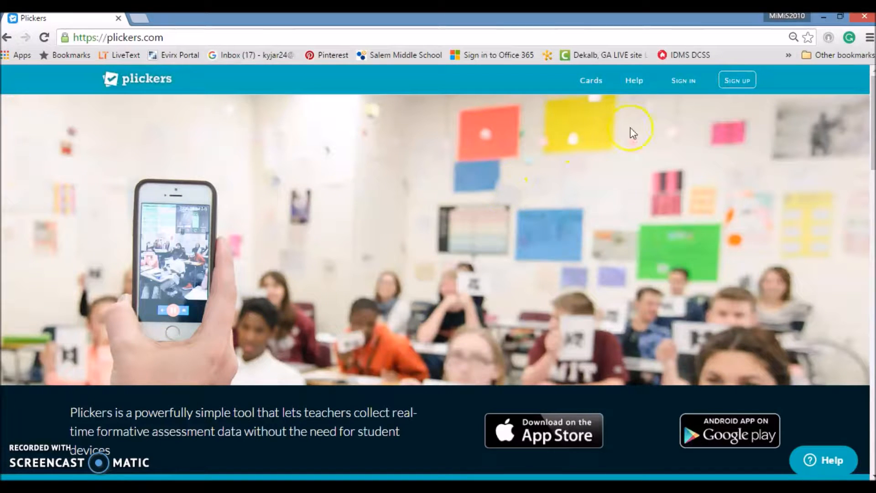
Sign in to the existing Plickers account with the saved email and password.
left_click(735, 81)
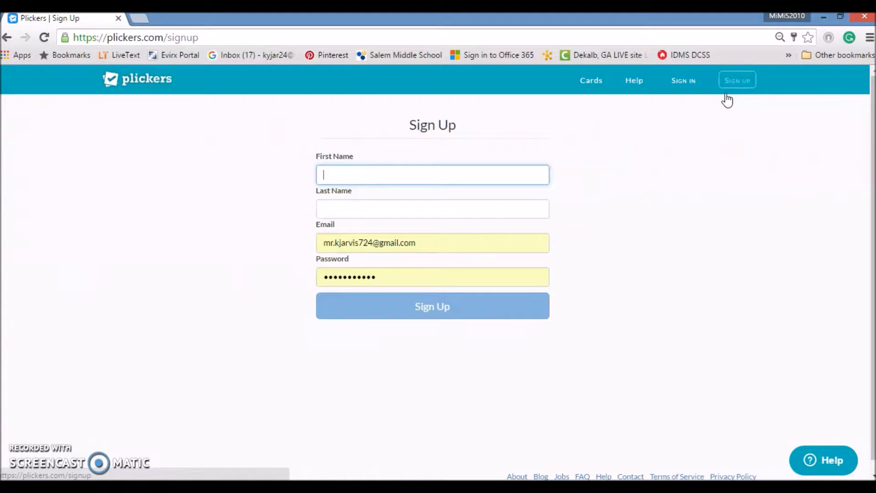
left_click(691, 83)
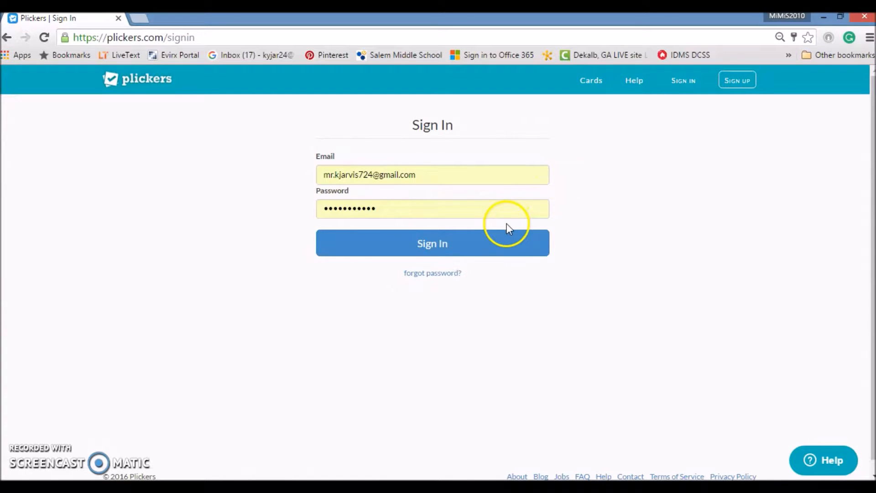
left_click(451, 244)
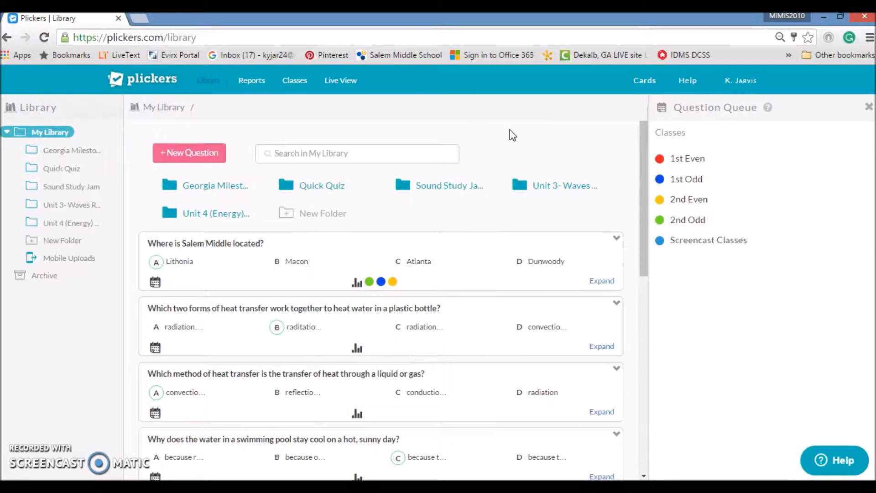
Start a new class from the class list and name it Screencast Class.
left_click(304, 87)
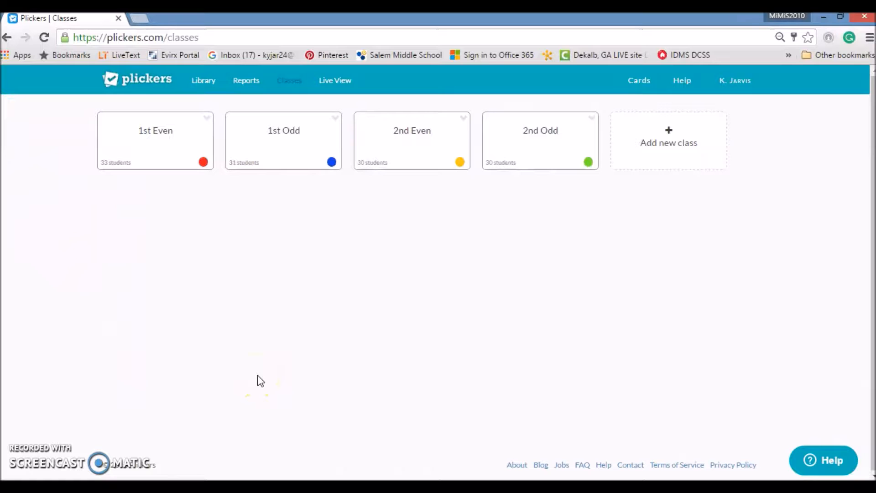
left_click(669, 162)
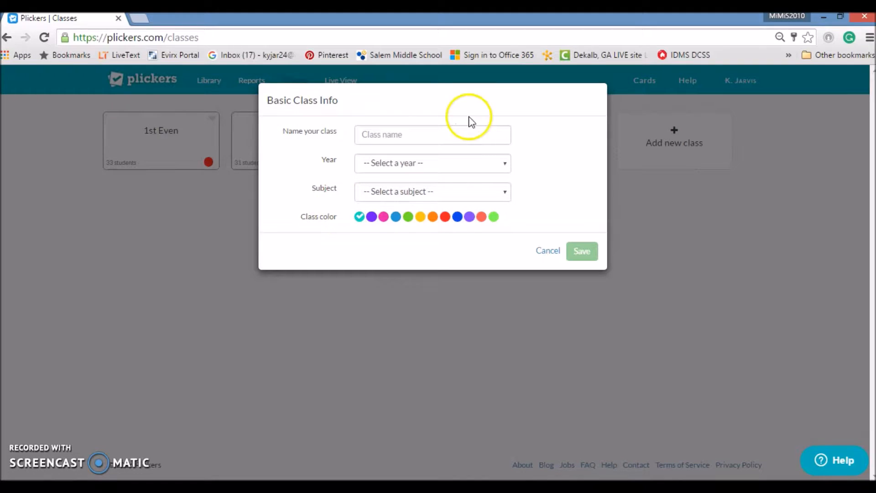
left_click(455, 136)
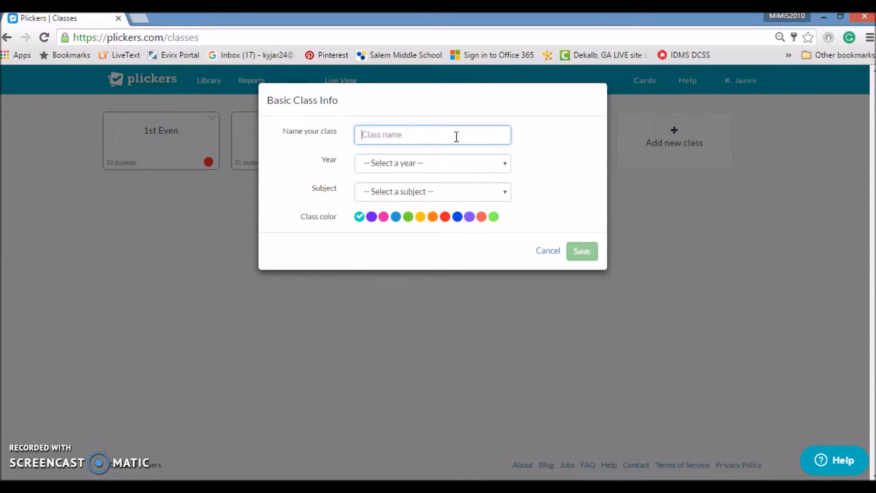
type("Screen")
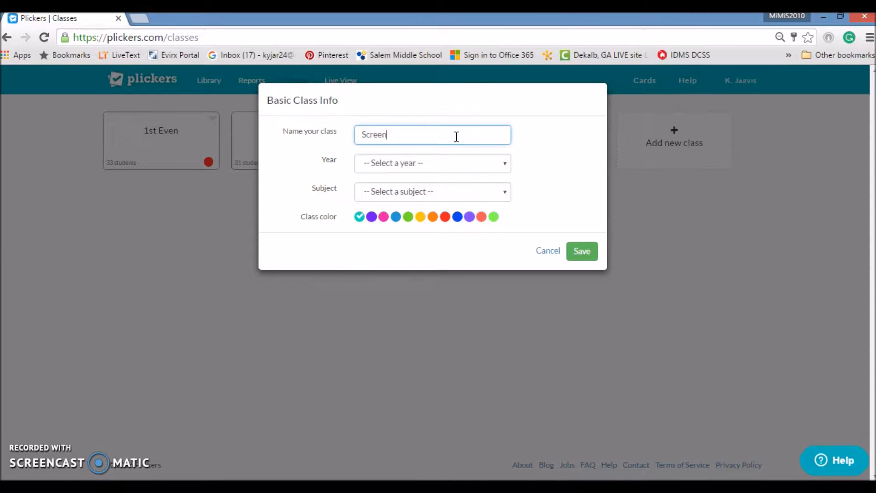
type("cast Class")
Set the new class to 8th Grade, General education and the red class color, and save it.
left_click(475, 163)
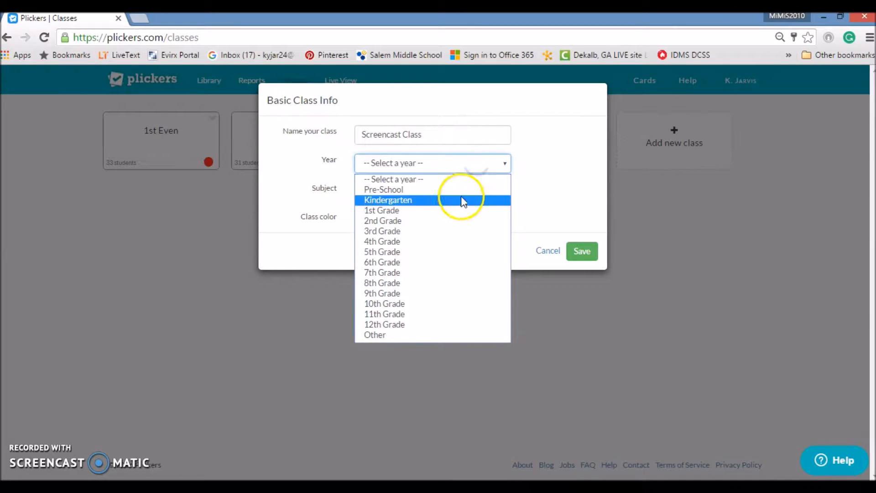
left_click(444, 283)
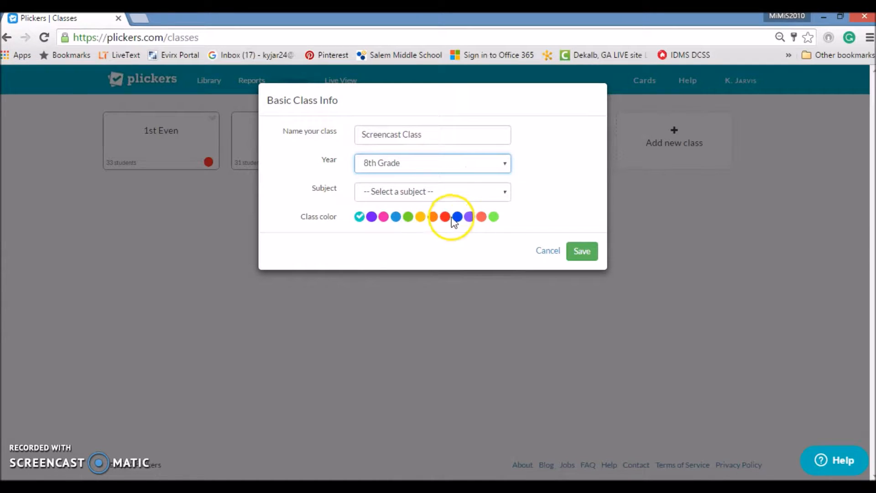
left_click(475, 192)
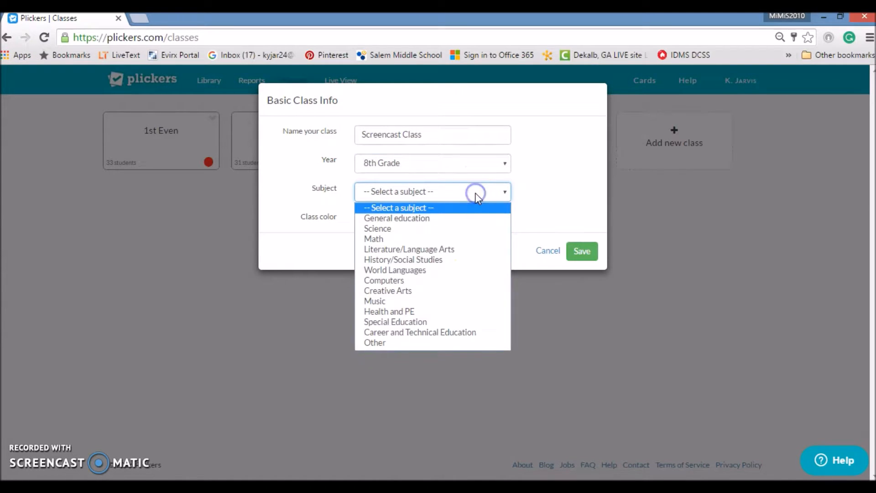
left_click(463, 218)
left_click(447, 218)
left_click(446, 218)
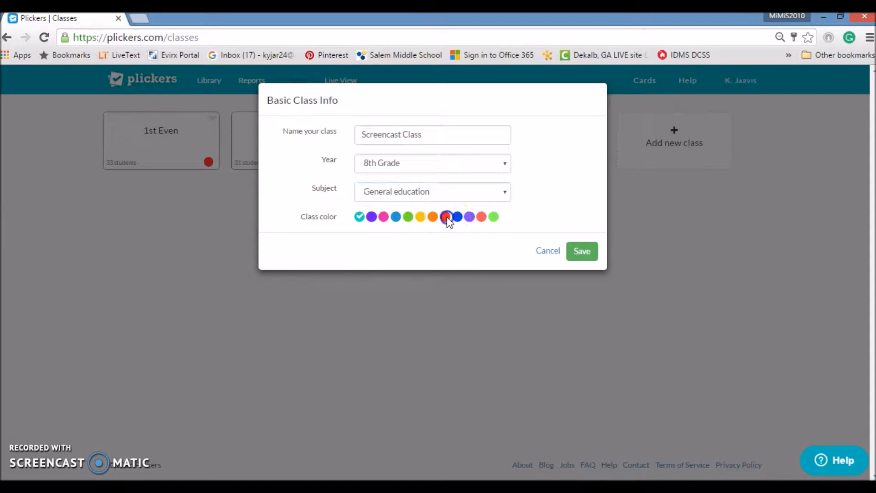
left_click(576, 252)
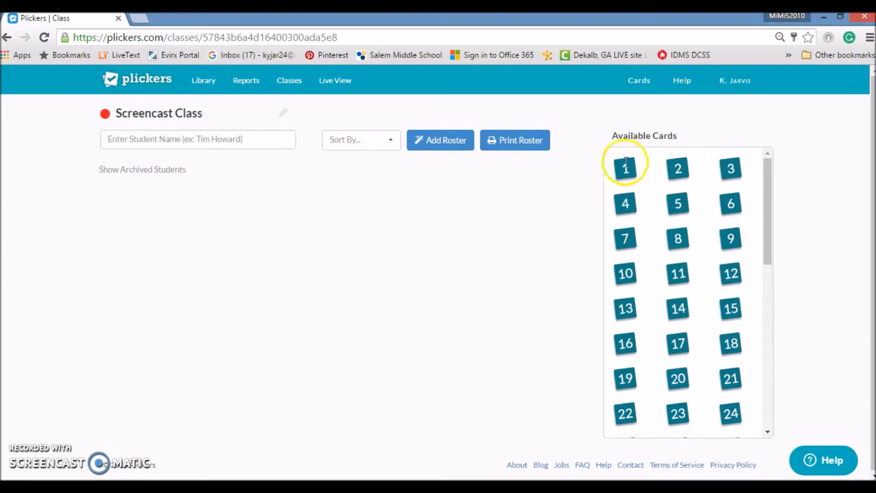
mouse_move(769, 170)
left_mouse_down()
mouse_move(768, 365)
mouse_move(772, 163)
left_mouse_up()
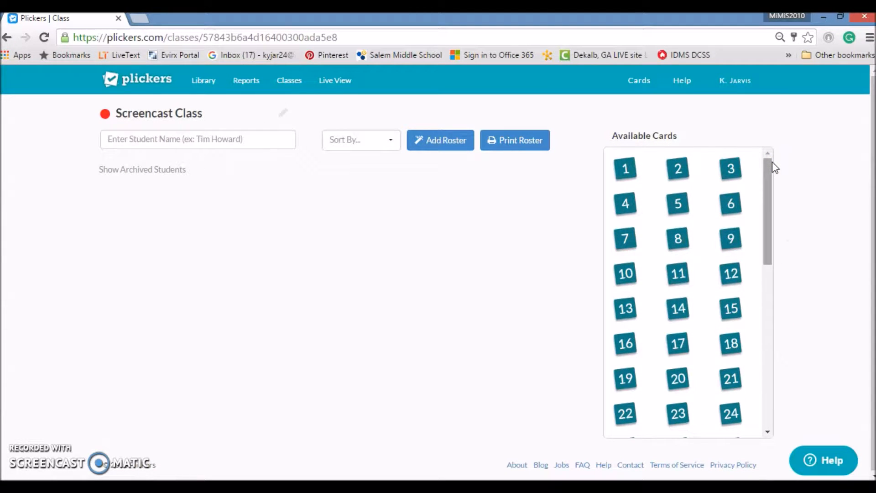
mouse_move(772, 161)
left_mouse_down()
mouse_move(768, 206)
mouse_move(769, 157)
left_mouse_up()
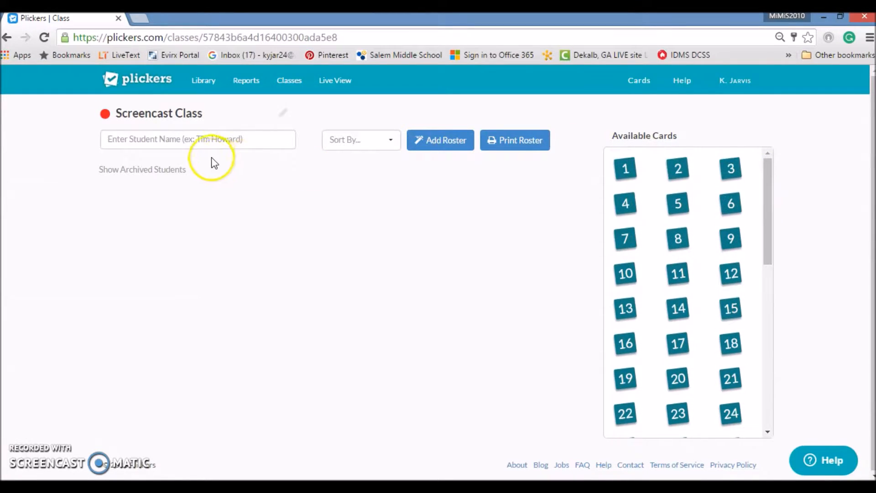
left_click(216, 140)
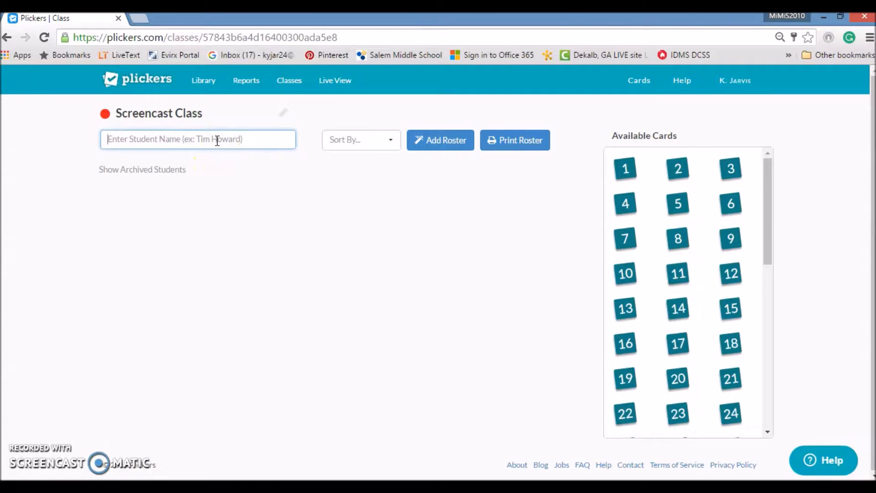
type("Havery")
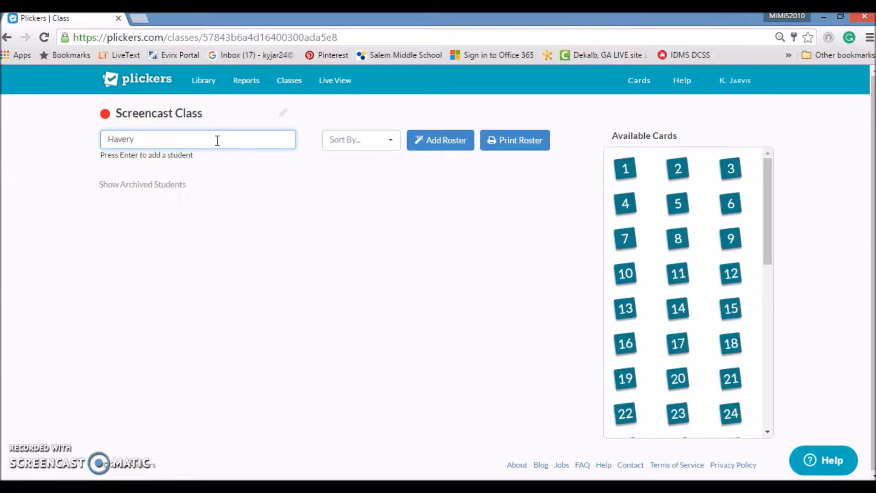
key("BackSpace")
key("BackSpace")
key("BackSpace")
key("BackSpace")
key("BackSpace")
key("BackSpace")
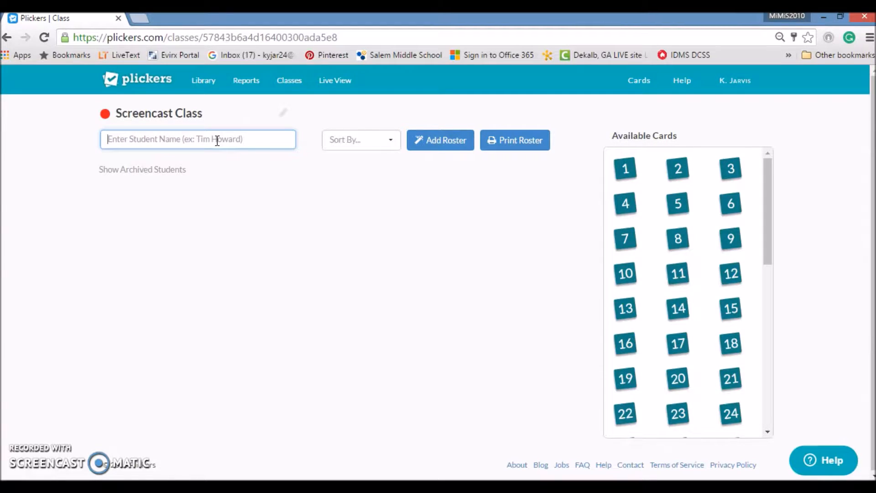
Open the roster entry form for the class, and copy all student names from the Class Roster document in Word.
left_click(442, 140)
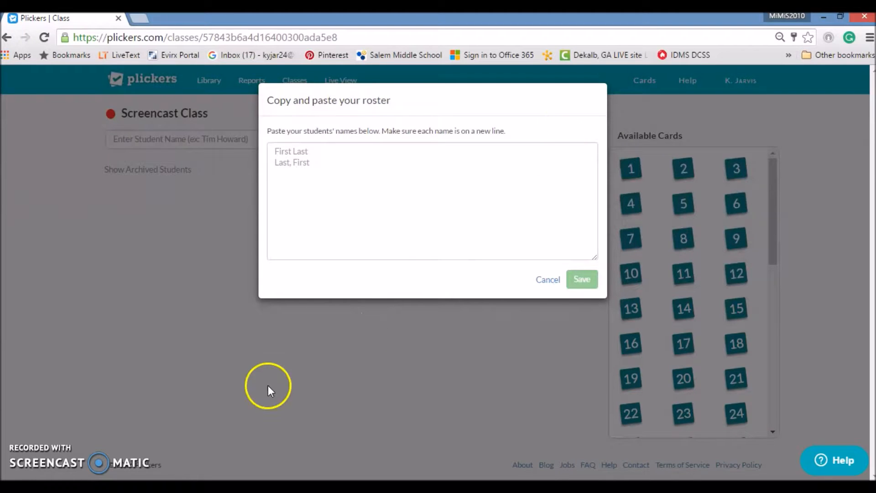
left_click(208, 422)
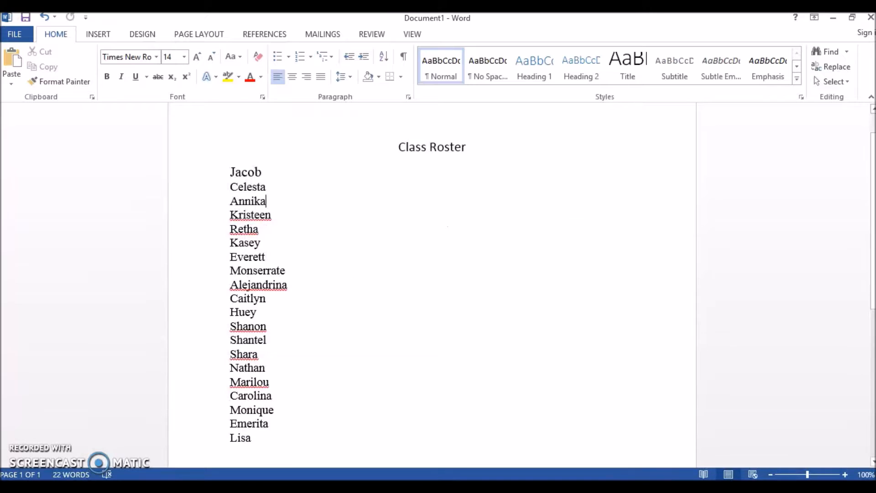
left_click_drag(273, 435, 239, 176)
right_click(239, 177)
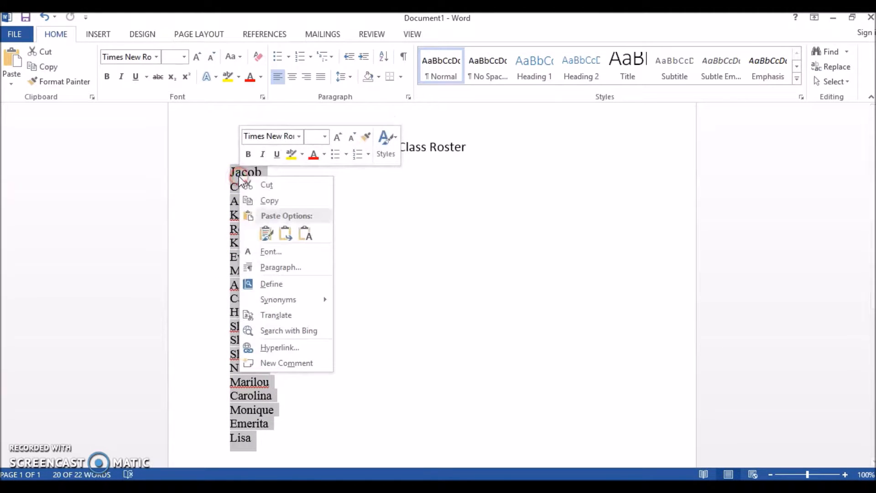
left_click(268, 202)
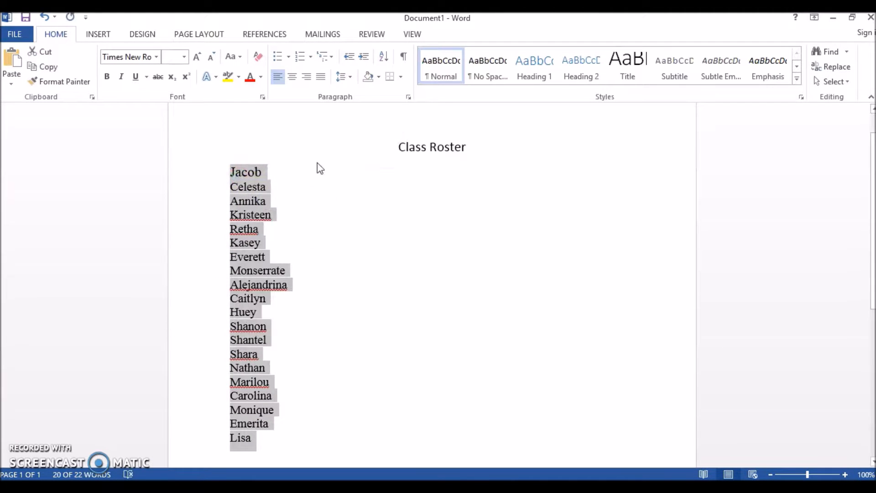
Return to Plickers, paste the copied student names into the class roster and save it.
left_click(833, 18)
left_click(354, 174)
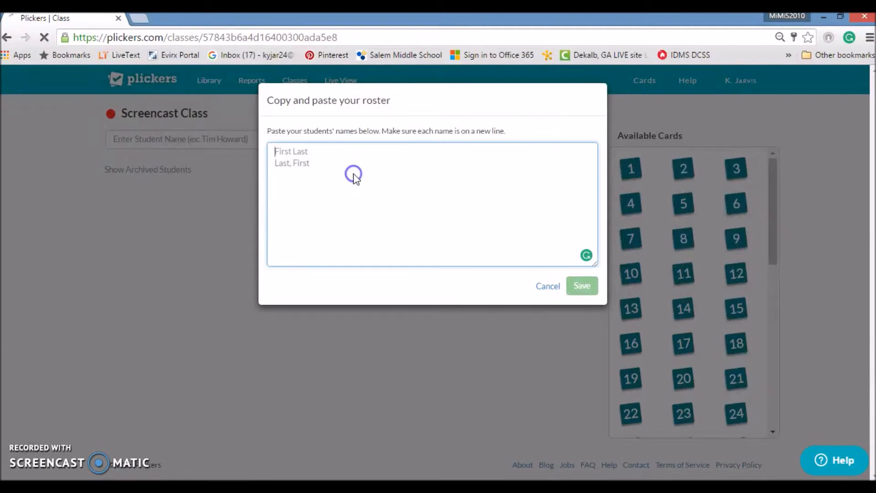
right_click(325, 163)
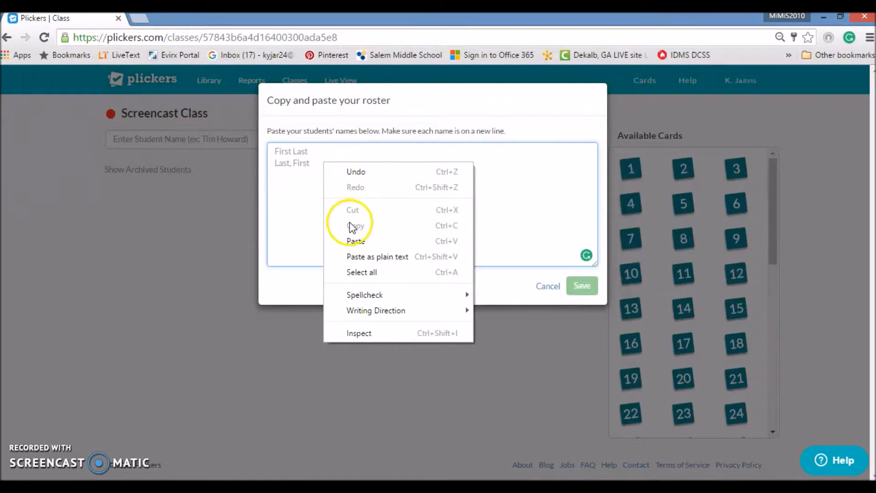
left_click(356, 241)
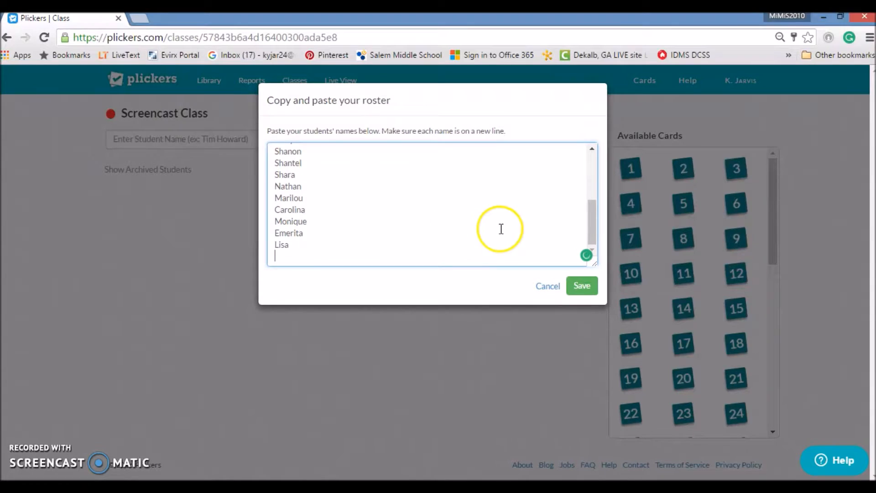
mouse_move(591, 228)
left_mouse_down()
mouse_move(595, 174)
mouse_move(593, 244)
left_mouse_up()
left_click(582, 286)
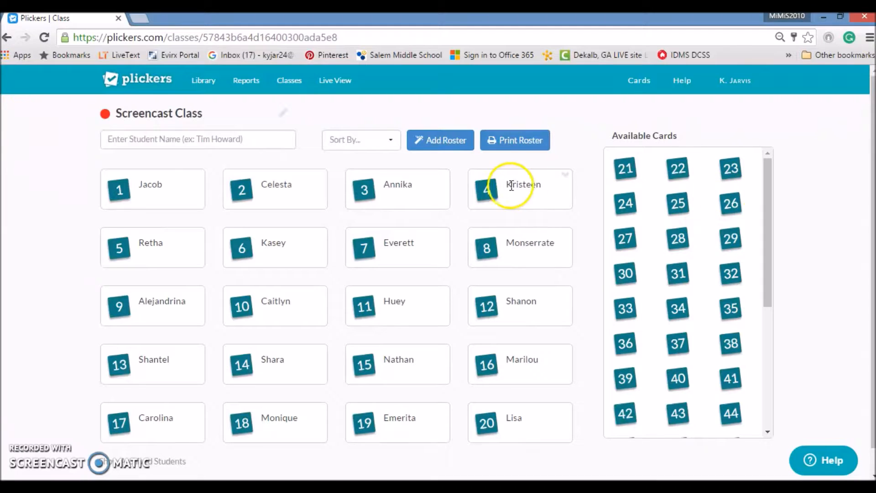
Review the students' card assignments and the remaining available cards, and check the new class in the class list.
left_click_drag(768, 188, 768, 212)
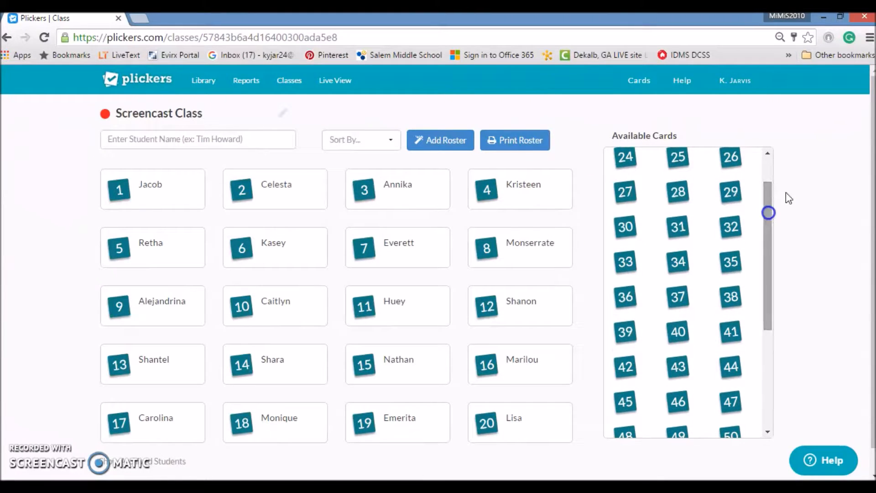
scroll(873, 123, "down", 1)
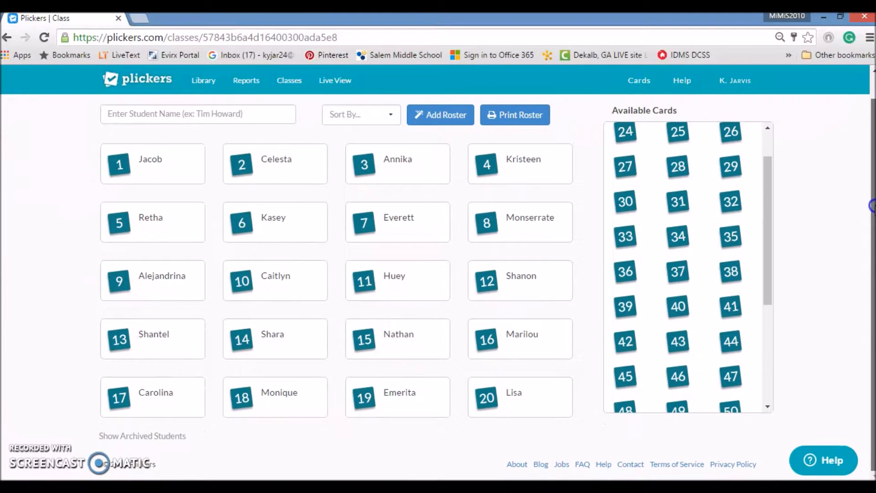
scroll(873, 123, "up", 1)
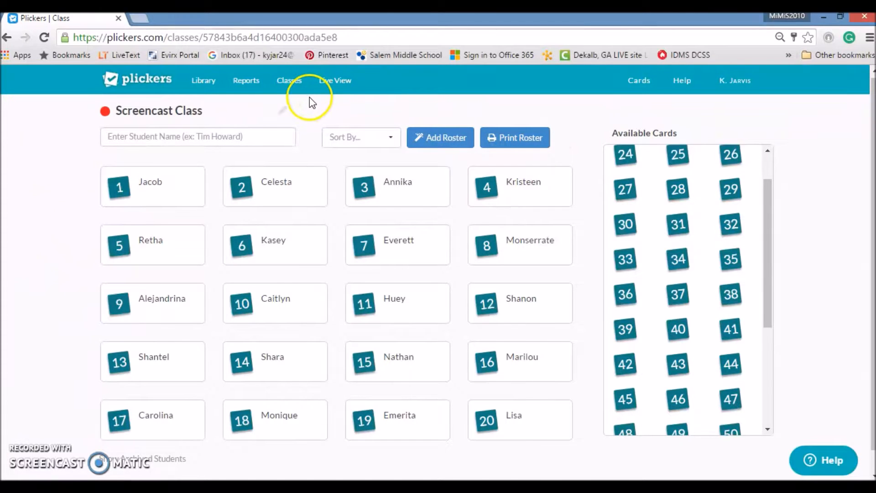
left_click(289, 82)
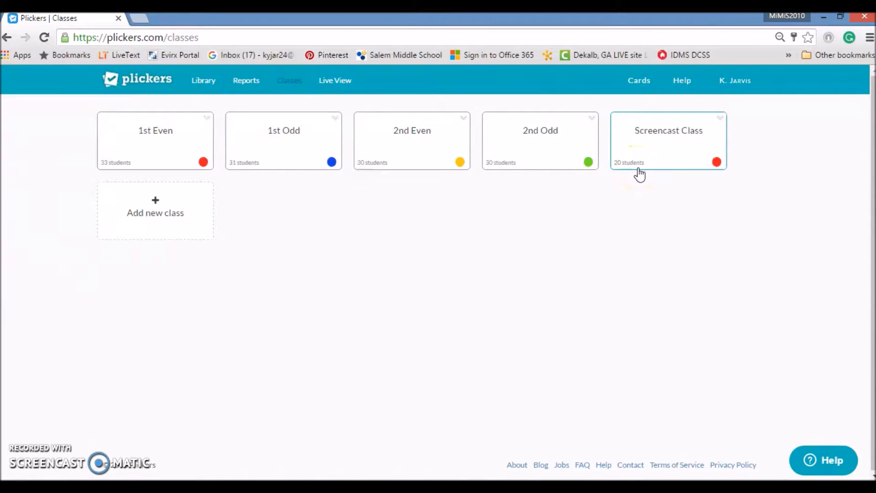
Create a new folder named Screencast Class in the question library.
left_click(213, 84)
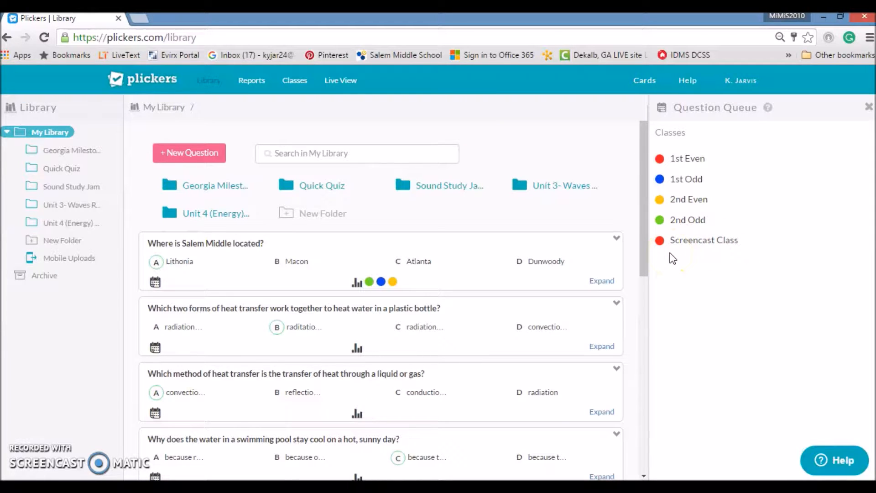
left_click(686, 259)
left_click(400, 207)
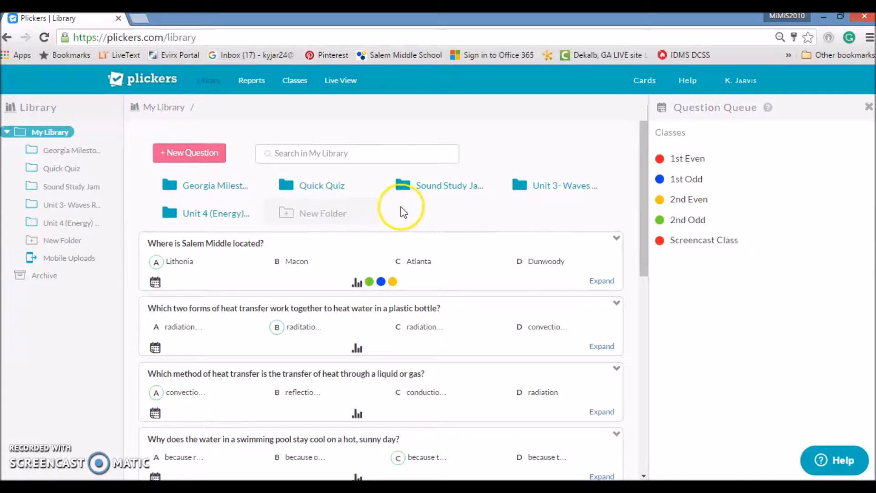
left_click(351, 217)
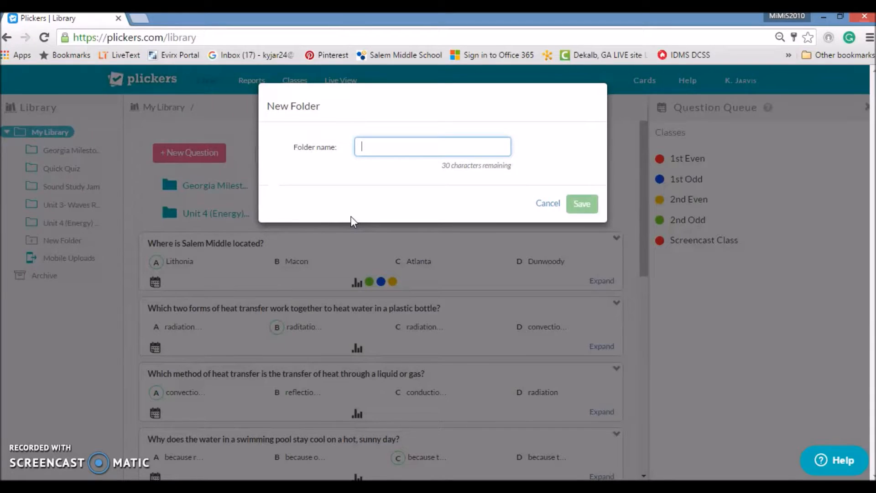
type("Scre")
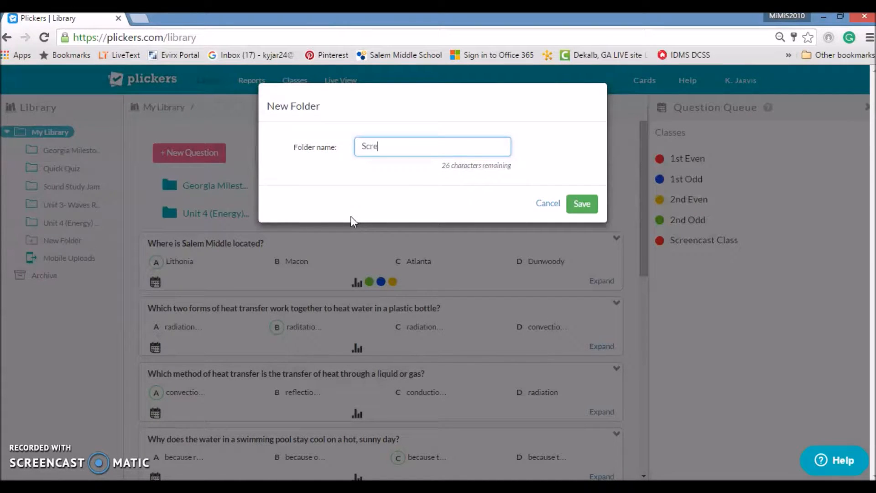
type("encast Class")
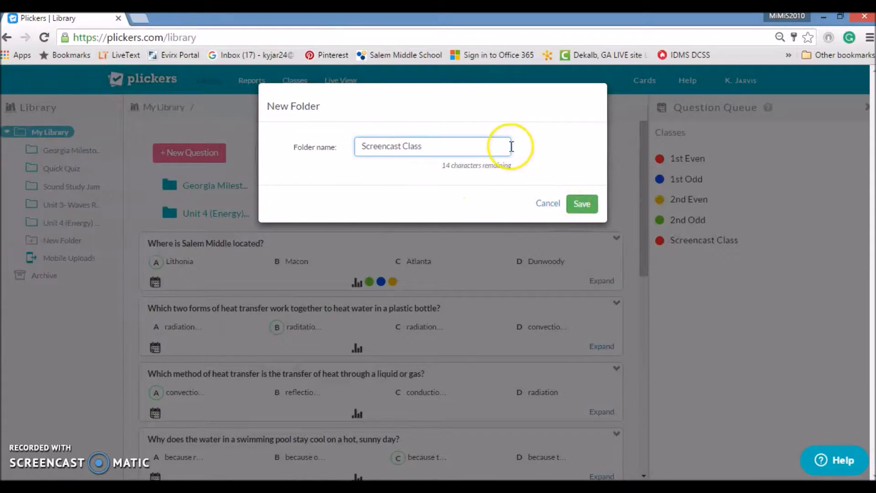
left_click(582, 204)
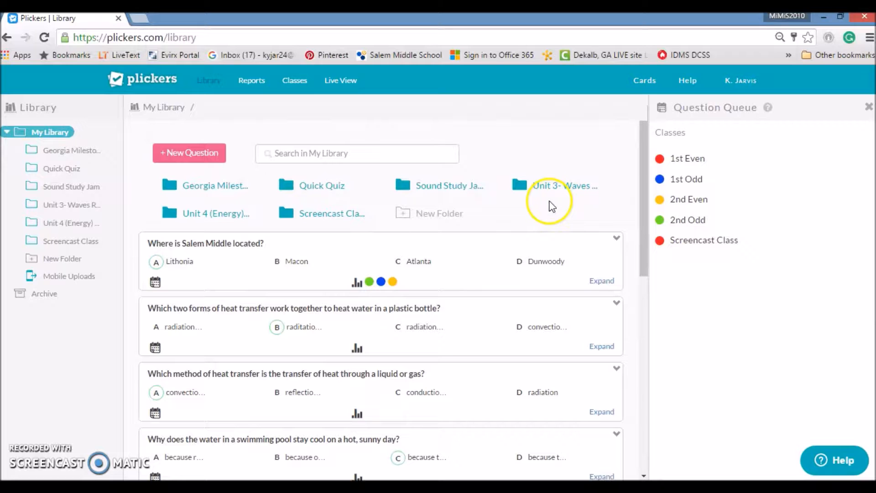
In the Screencast Class folder, start a new question with the text "What is today's date?".
left_click(328, 220)
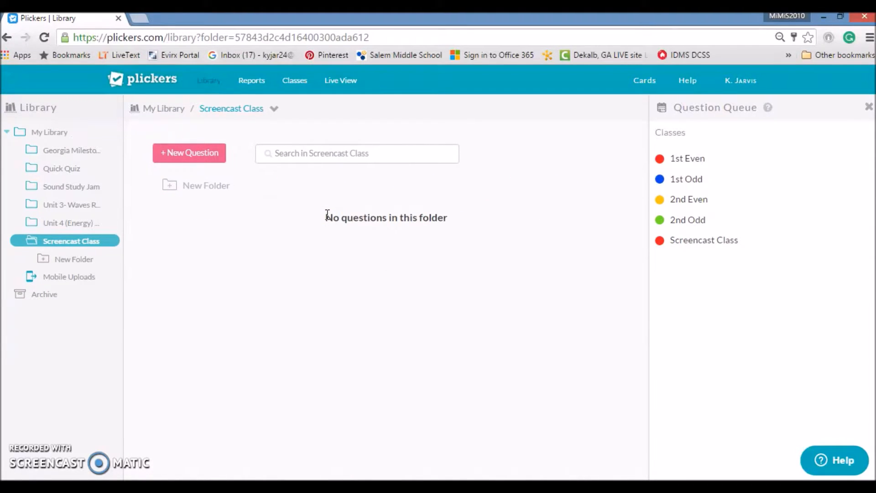
left_click(218, 160)
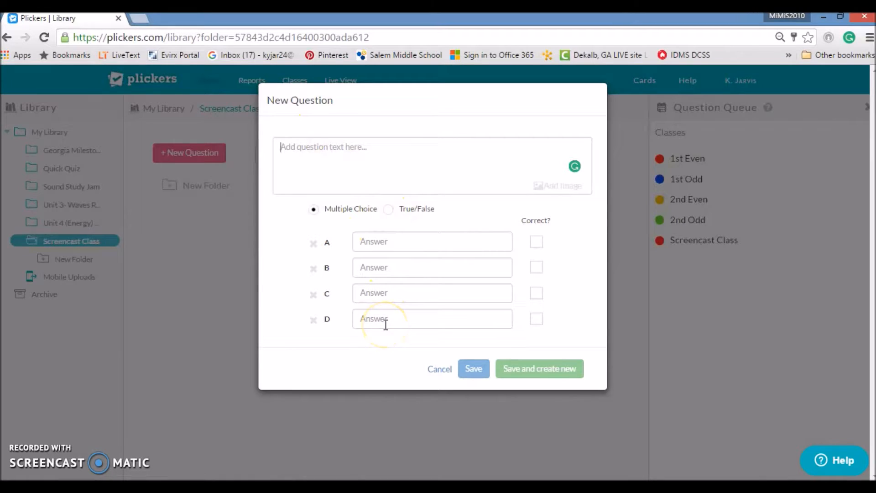
left_click(379, 157)
type("What is")
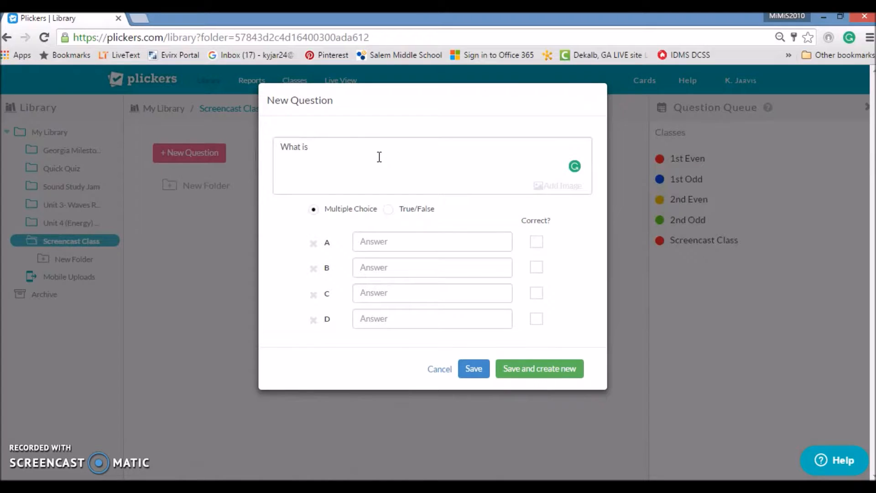
type(" today's date?")
left_click(387, 196)
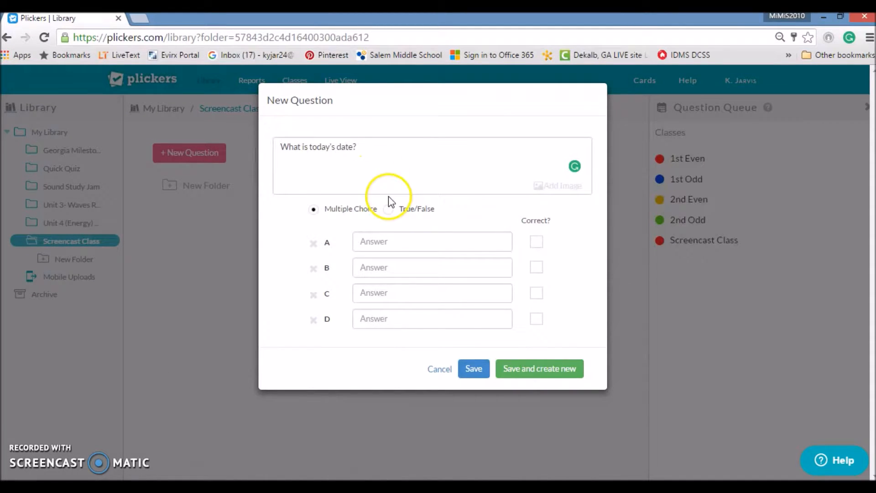
Enter 7/11/2016 as answer A and 7/12/2017 as answer B, leaving answers C and D empty.
left_click(396, 245)
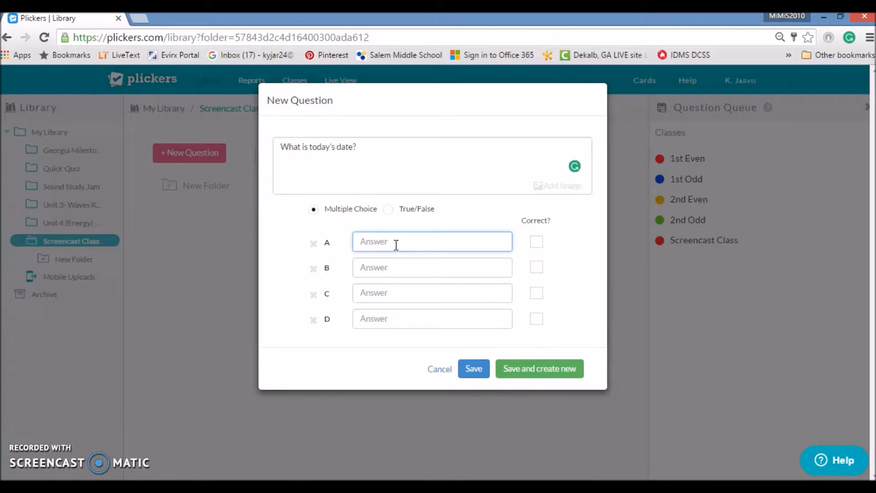
type("7/11/2016")
left_click(396, 266)
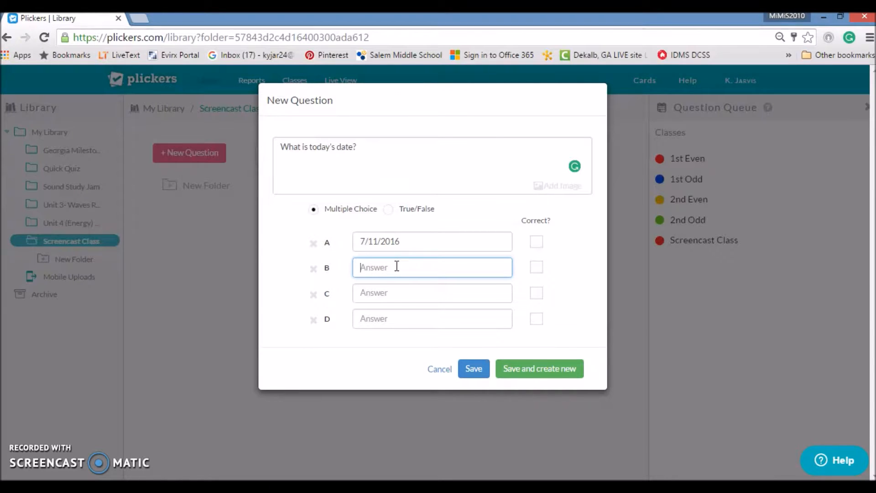
type("7/12/2017")
left_click(393, 292)
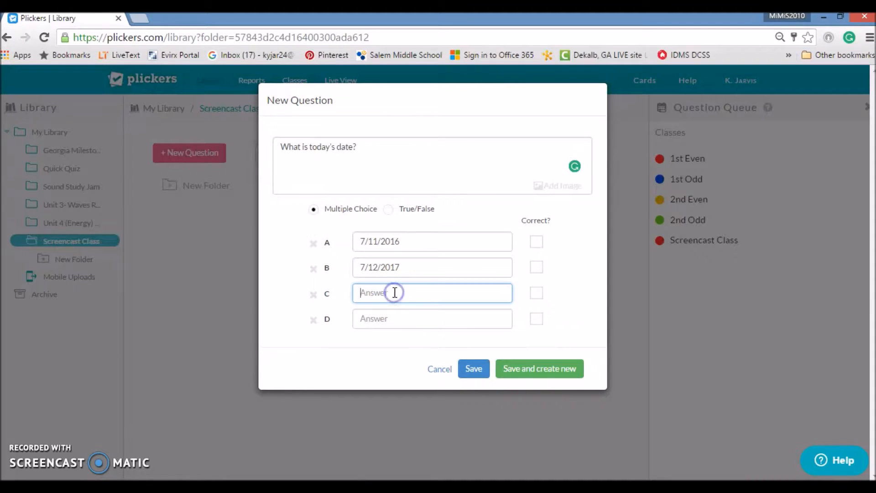
left_click(394, 325)
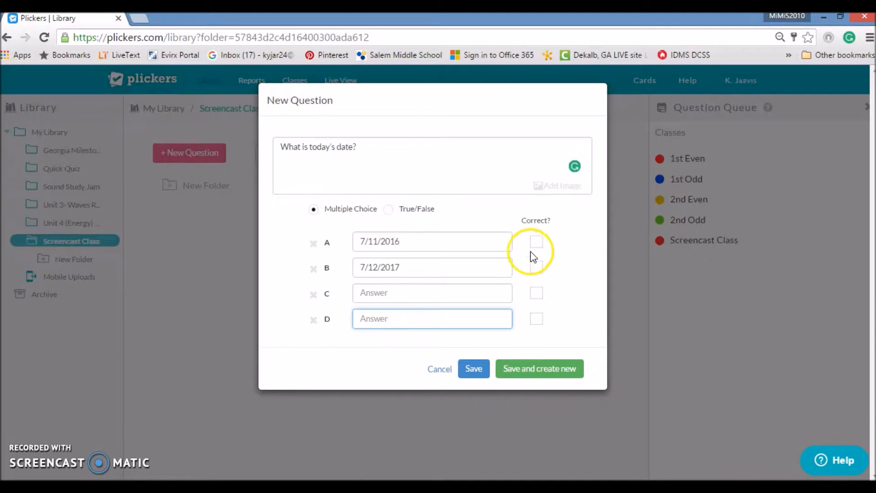
Mark only answer A, 7/11/2016, as correct and save the question.
left_click(538, 241)
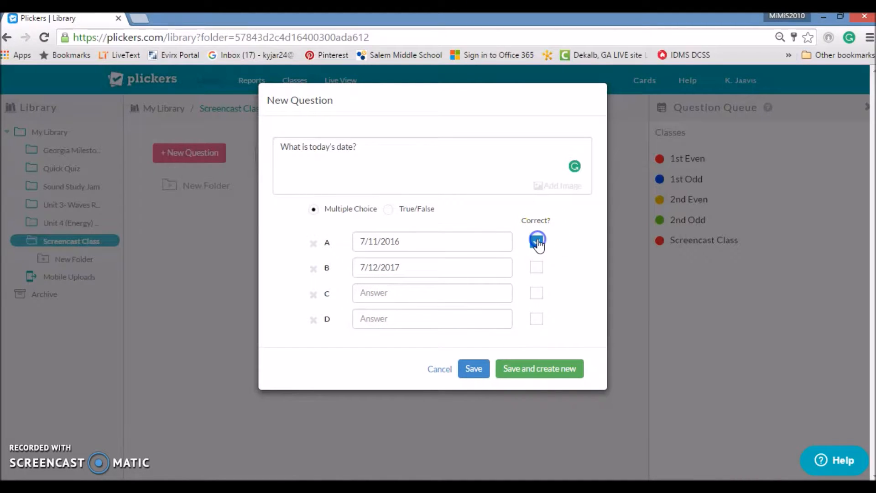
left_click(537, 267)
left_click(537, 292)
left_click(537, 292)
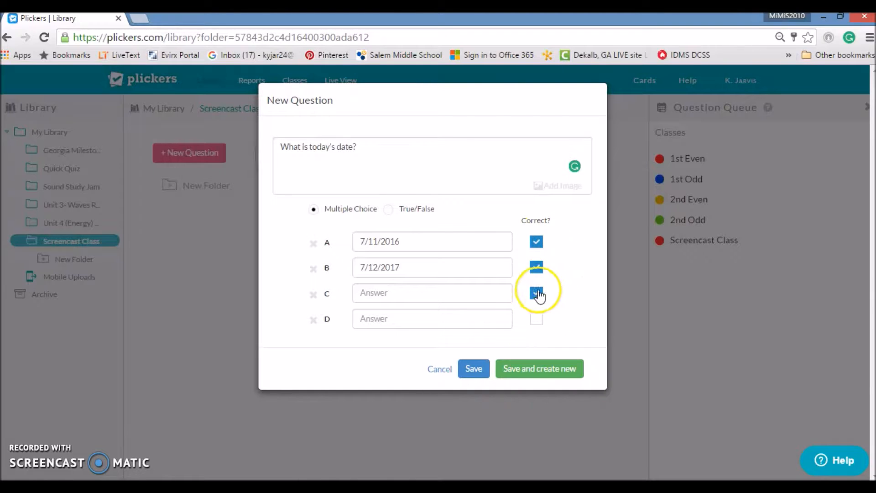
left_click(537, 268)
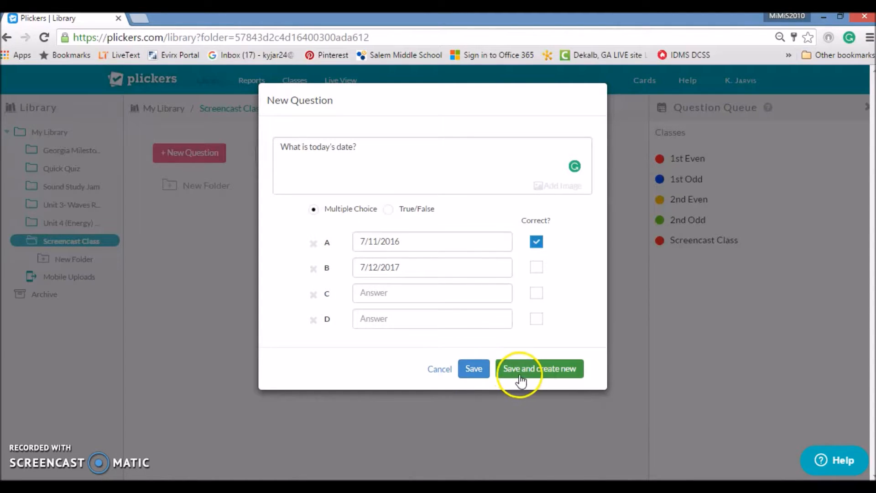
left_click(482, 373)
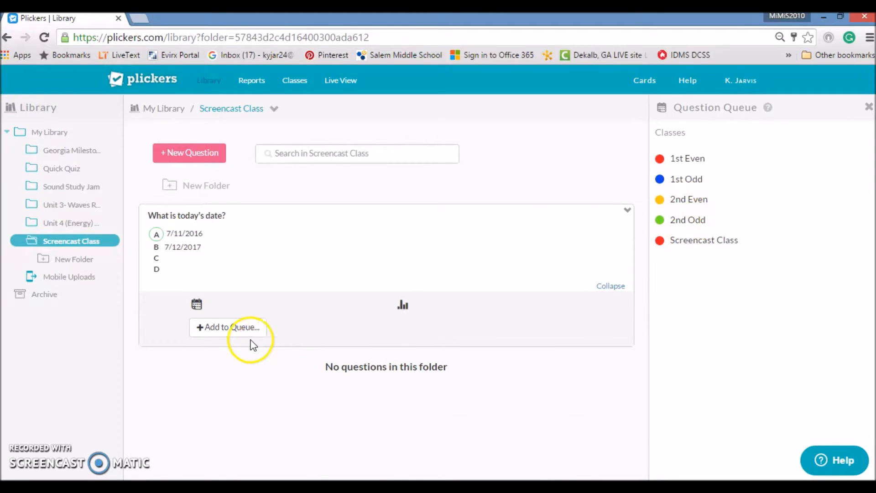
Add the date question to the Screencast Class queue.
left_click(212, 333)
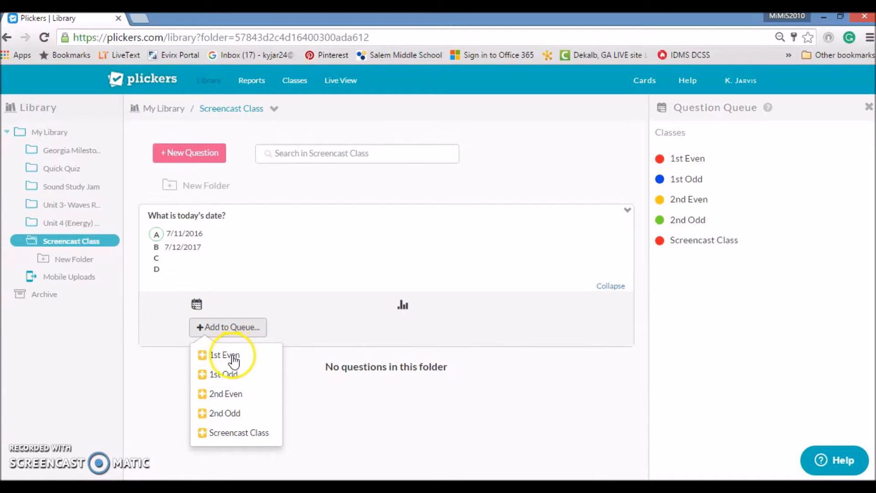
left_click(228, 433)
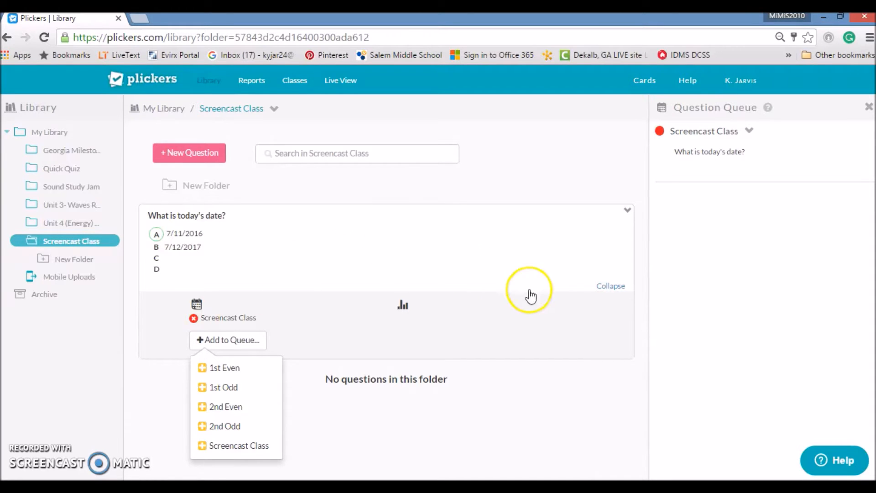
mouse_move(721, 167)
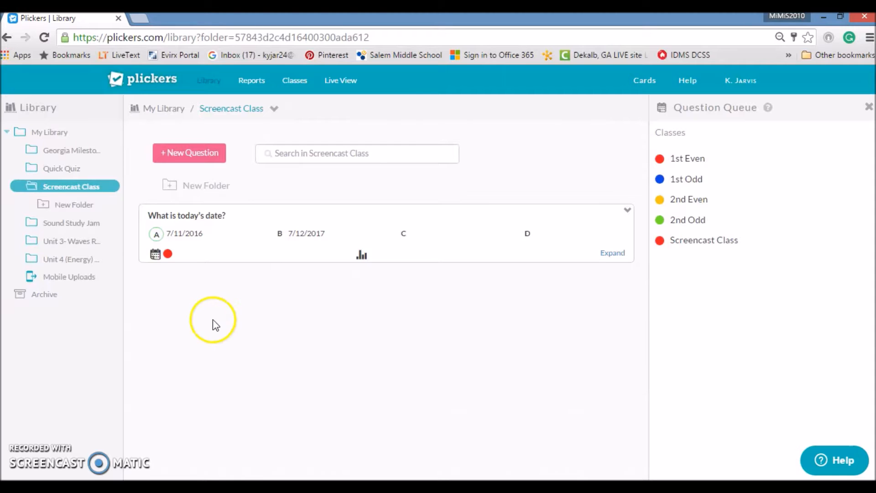
Start another new question with the text "What are the color of apples?".
left_click(214, 160)
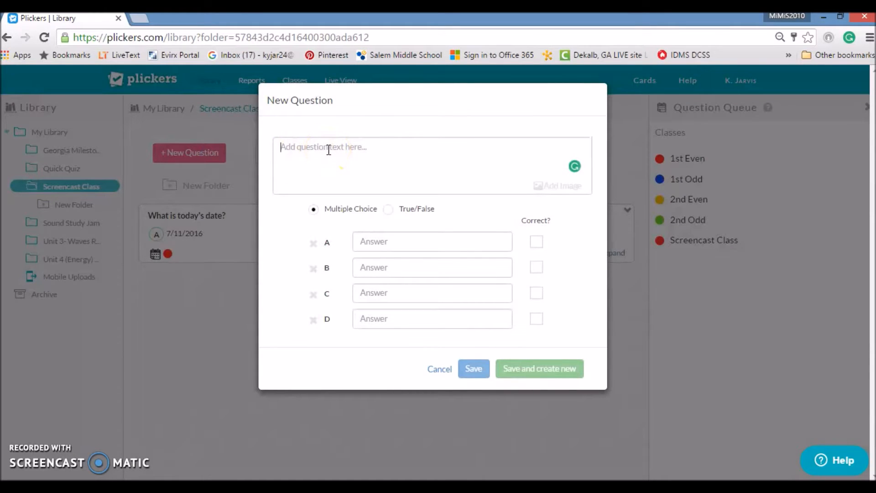
type("Wh")
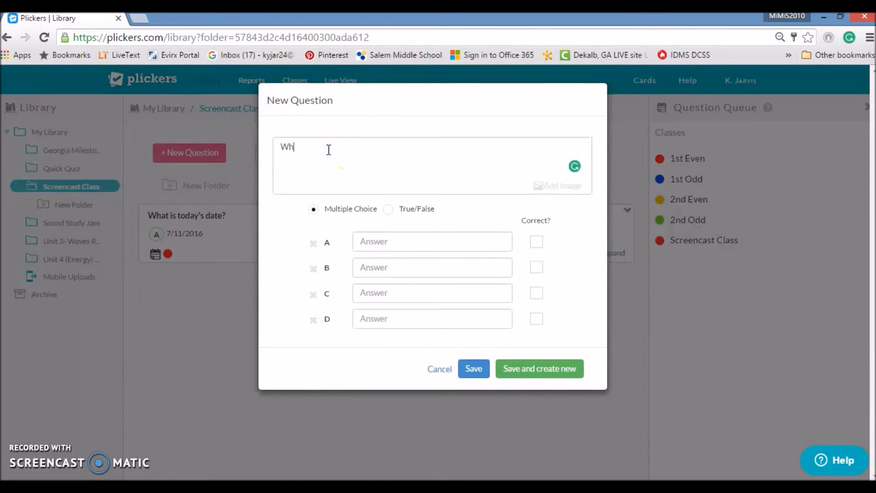
type("at are ther color of apples?")
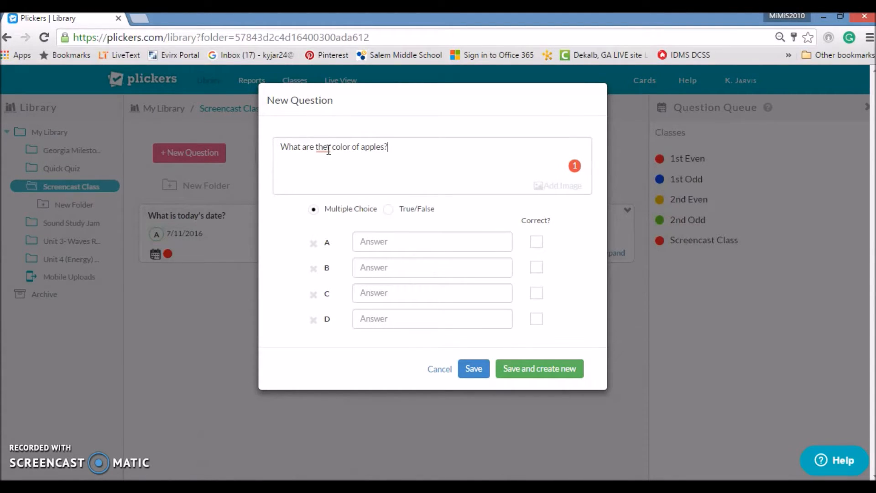
left_click(328, 146)
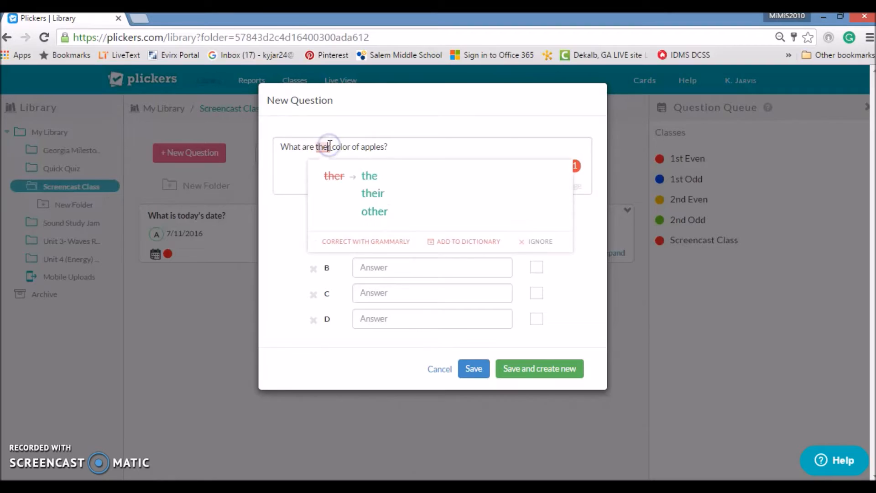
key("BackSpace")
Enter Red, Blue, Black and Green as answers A to D of the apple question.
left_click(376, 244)
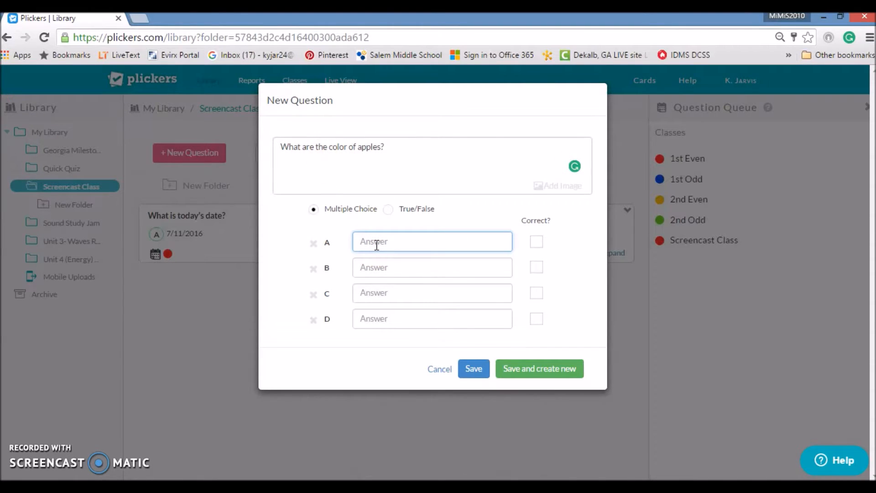
type("Red")
left_click(383, 269)
type("Blue")
left_click(388, 294)
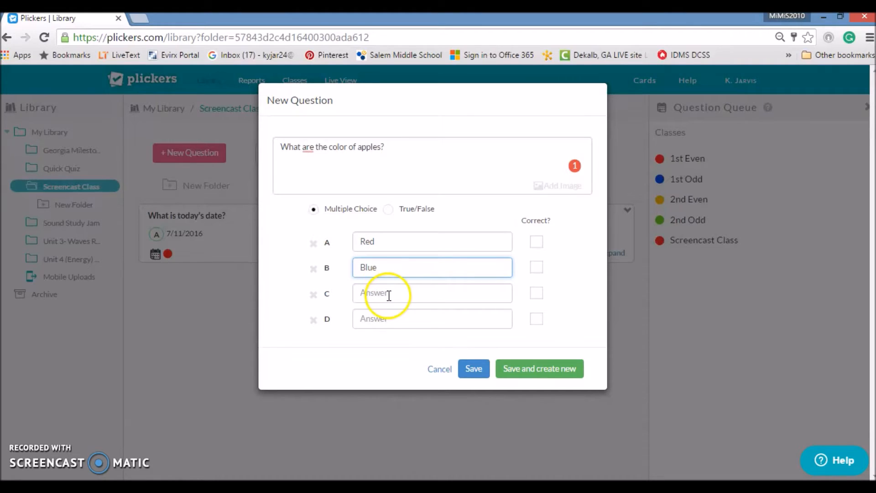
type("Black")
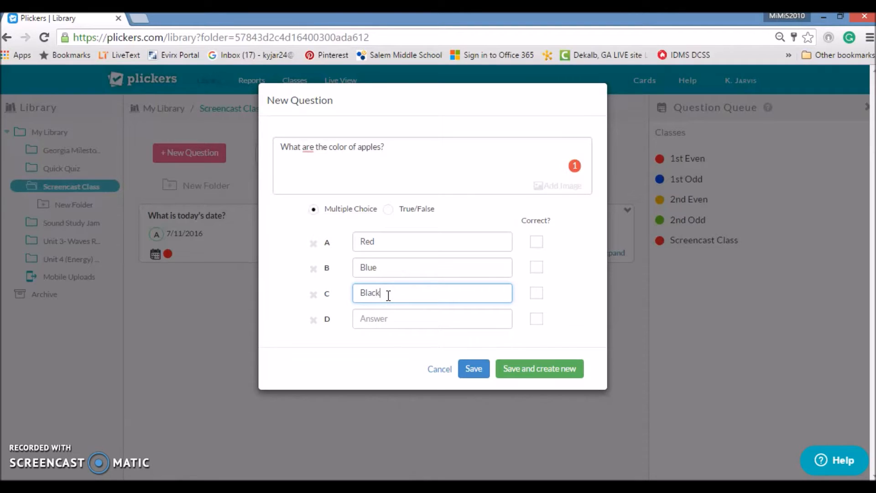
left_click(388, 319)
type("Gr")
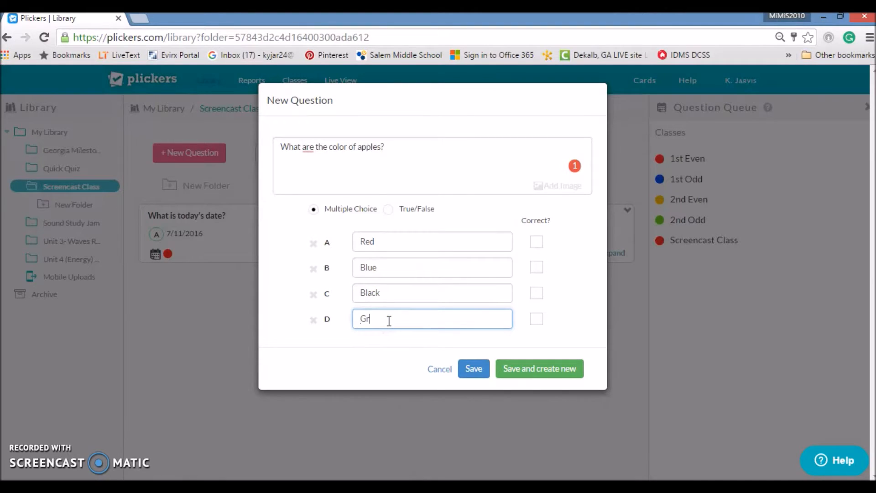
type("een")
Mark Red and Green as correct answers, save the apple question and open another blank question.
left_click(537, 243)
left_click(537, 321)
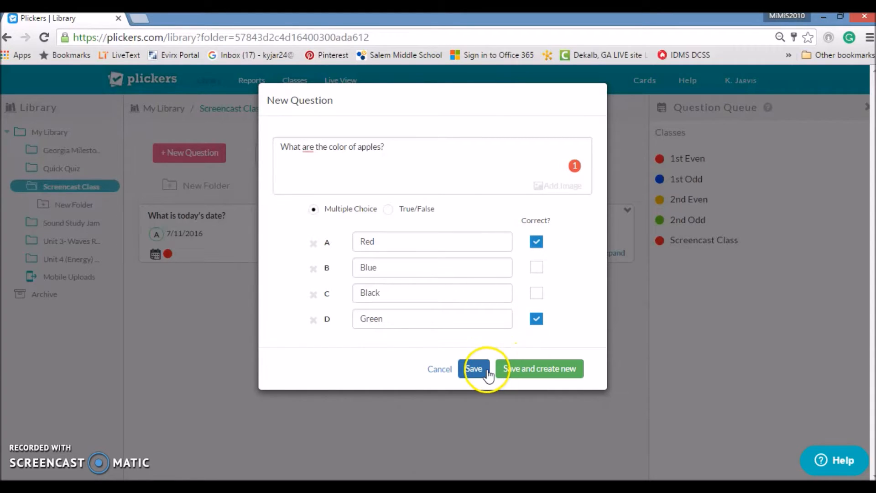
left_click(521, 373)
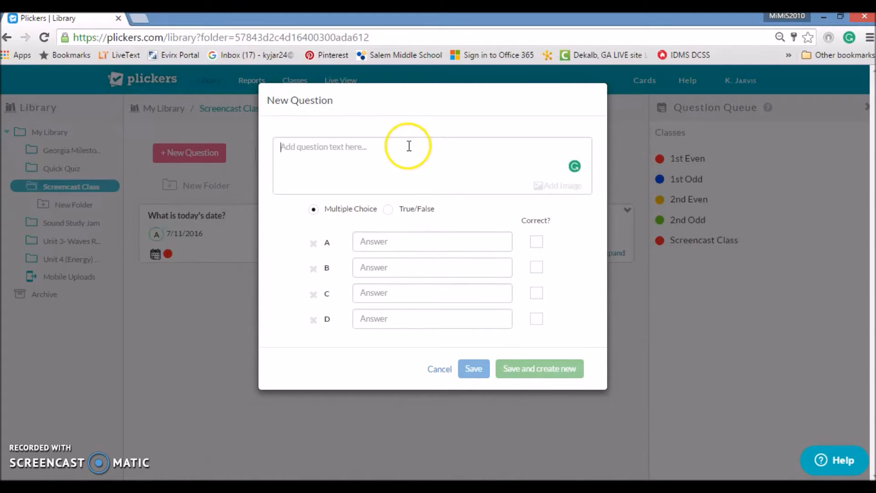
Enter the question "I s water also called H20?" as True/False, mark True as correct and save it.
left_click(389, 154)
type("Is water")
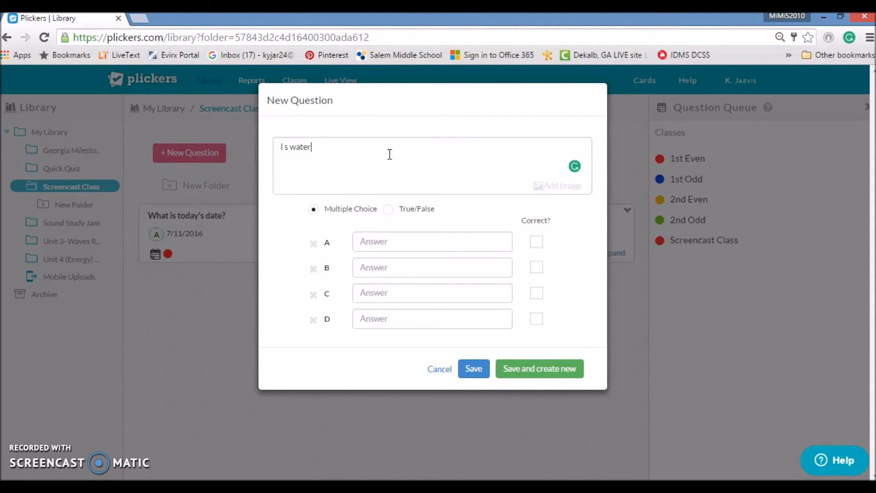
type(" also called H20?")
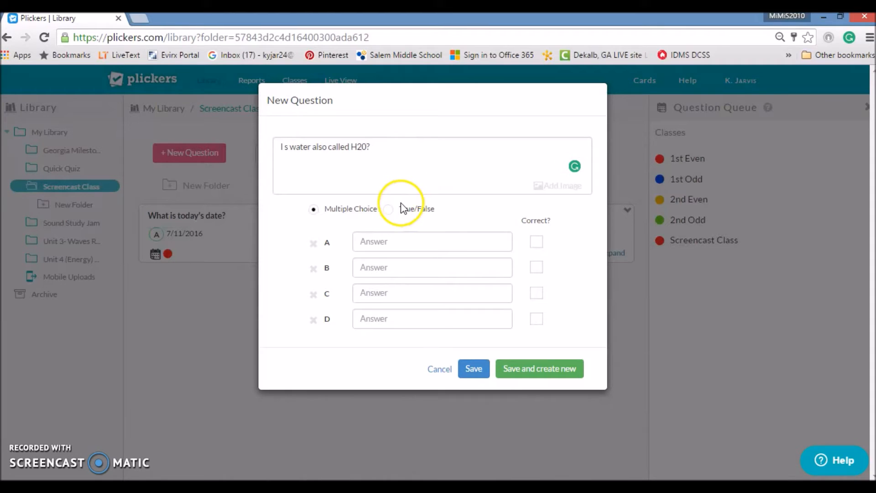
left_click(389, 210)
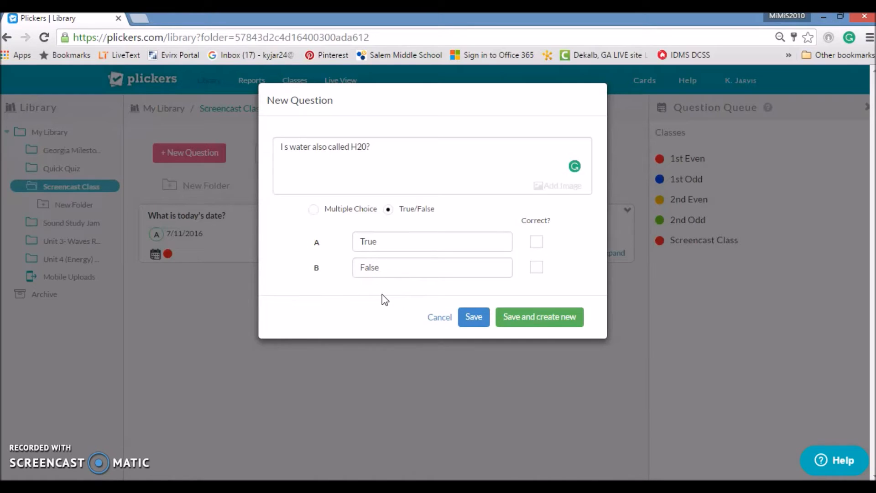
left_click(537, 243)
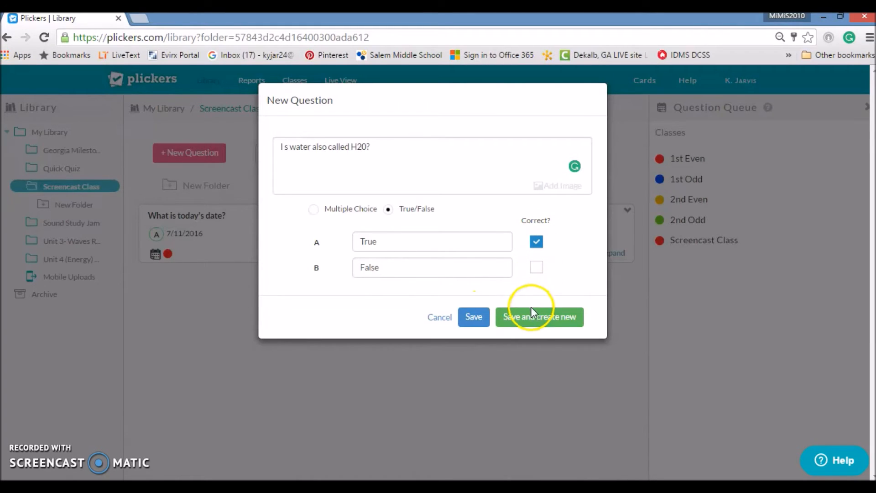
left_click(476, 316)
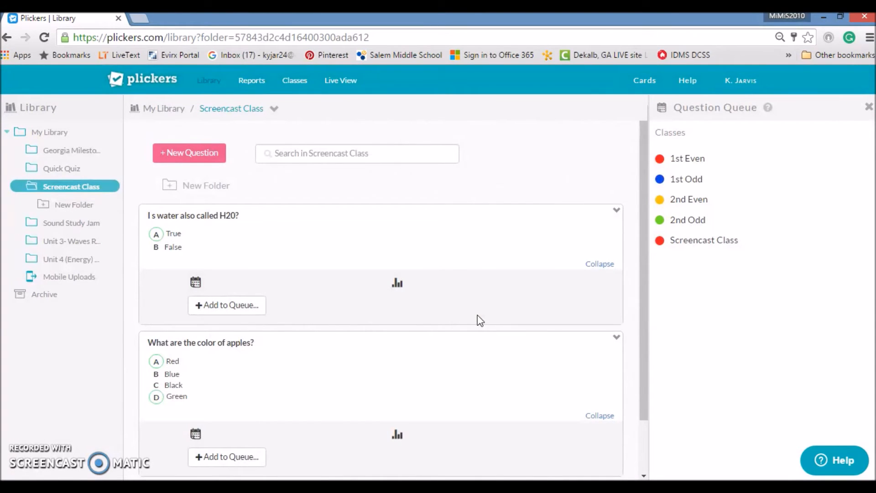
Add the water question to the Screencast Class queue.
left_click_drag(644, 215, 647, 288)
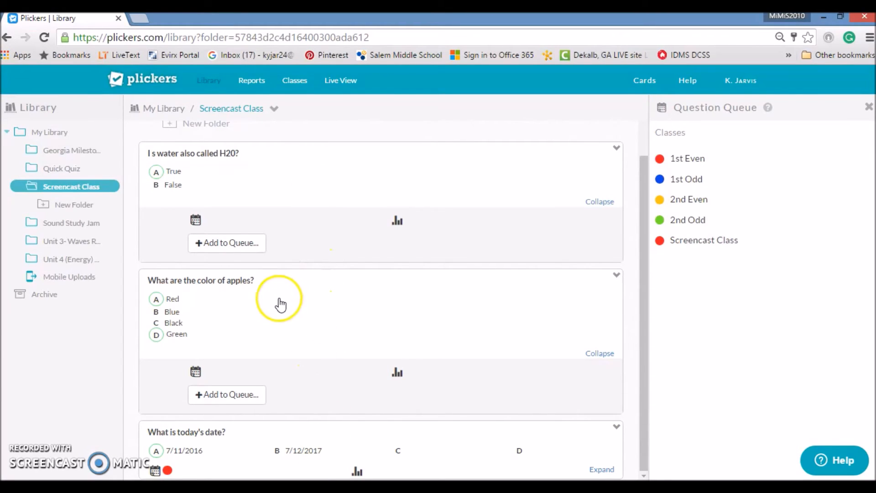
left_click(228, 246)
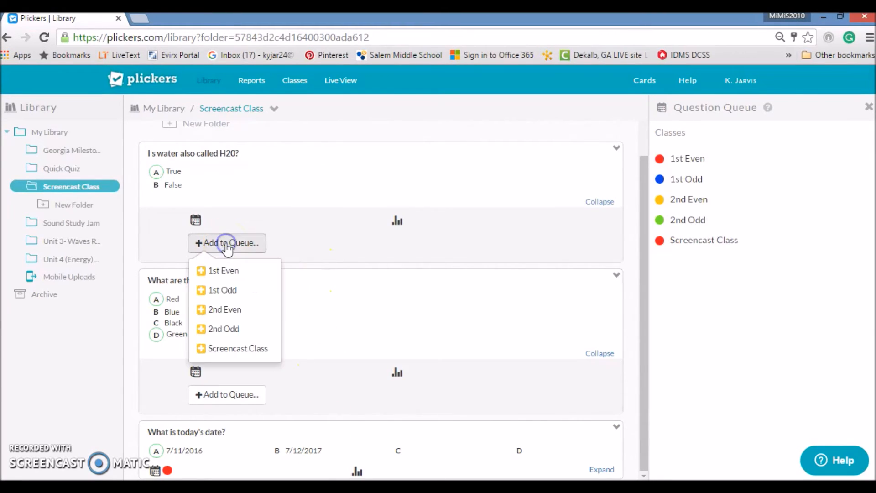
left_click(232, 351)
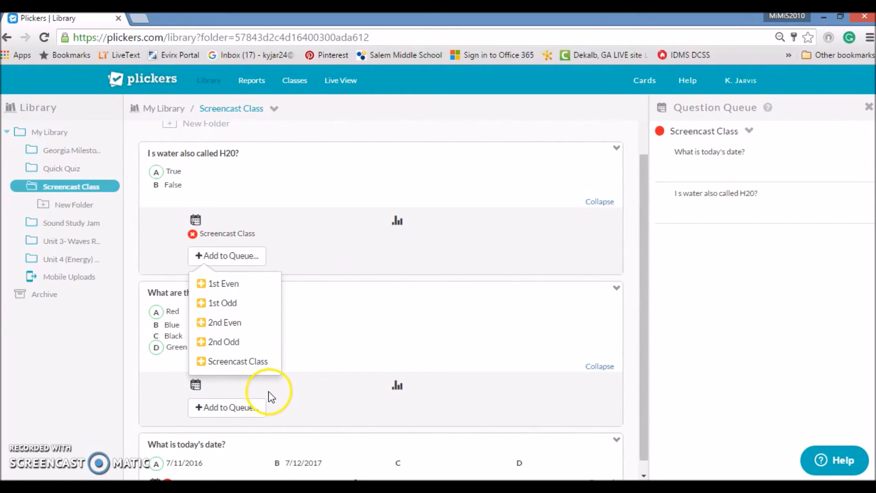
Add the question about the color of apples to the Screencast Class queue.
left_click(239, 407)
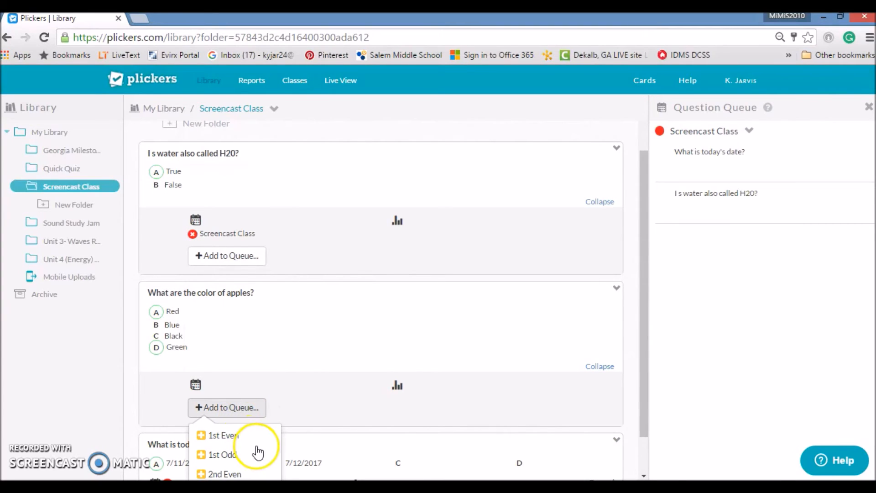
left_click_drag(643, 333, 656, 398)
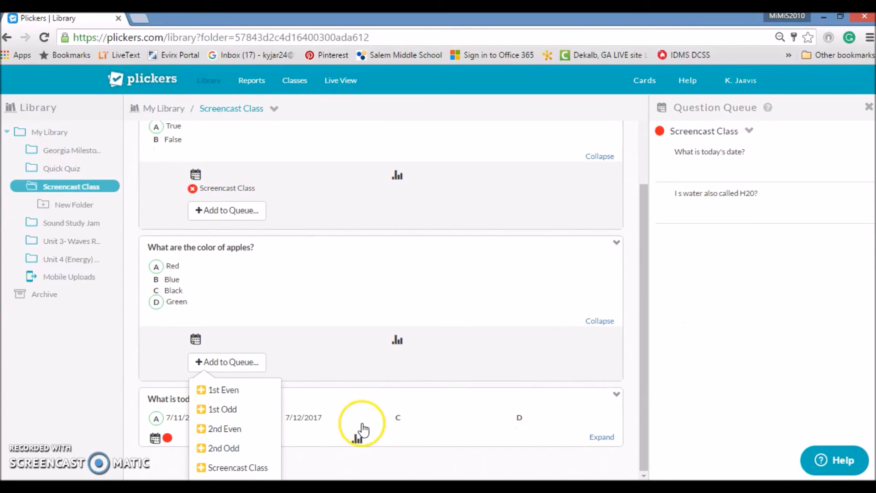
left_click(262, 469)
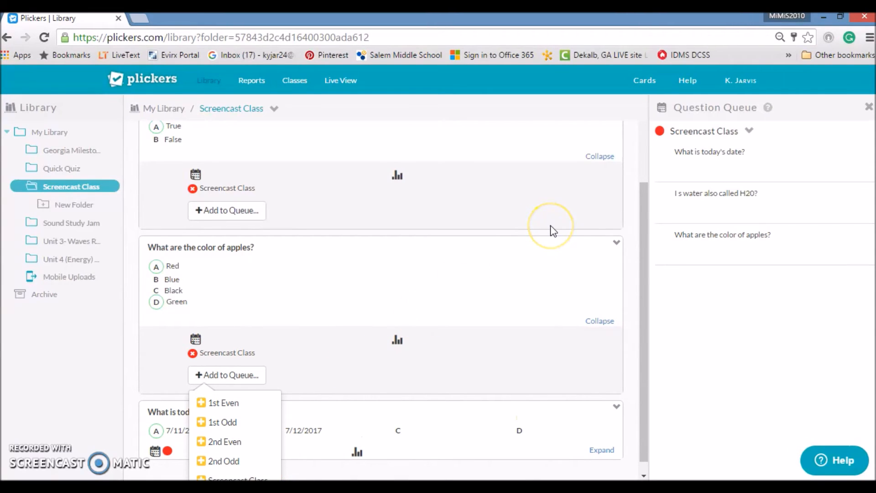
Collapse the expanded details of the water and apple questions in the Screencast Class folder.
left_click_drag(640, 194, 642, 169)
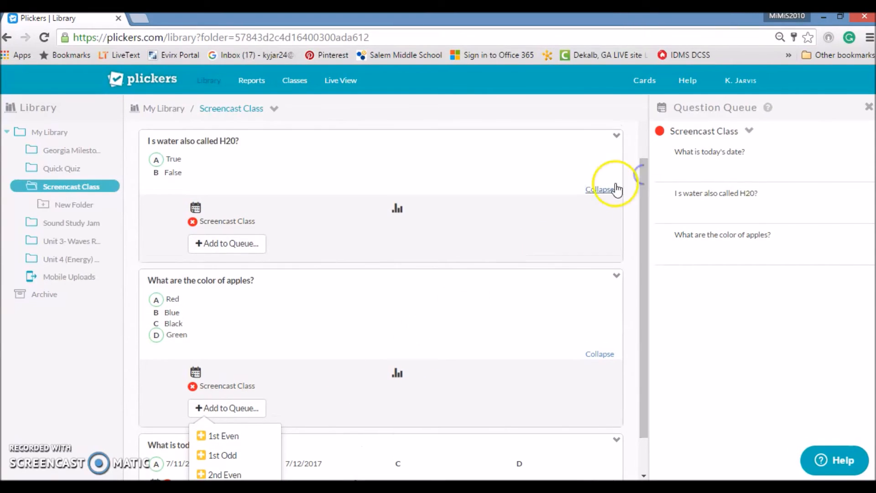
left_click(599, 190)
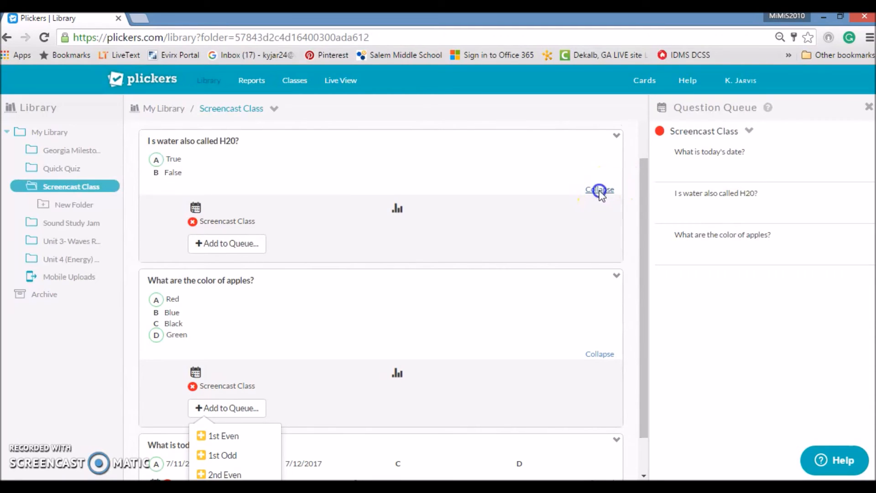
left_click(601, 340)
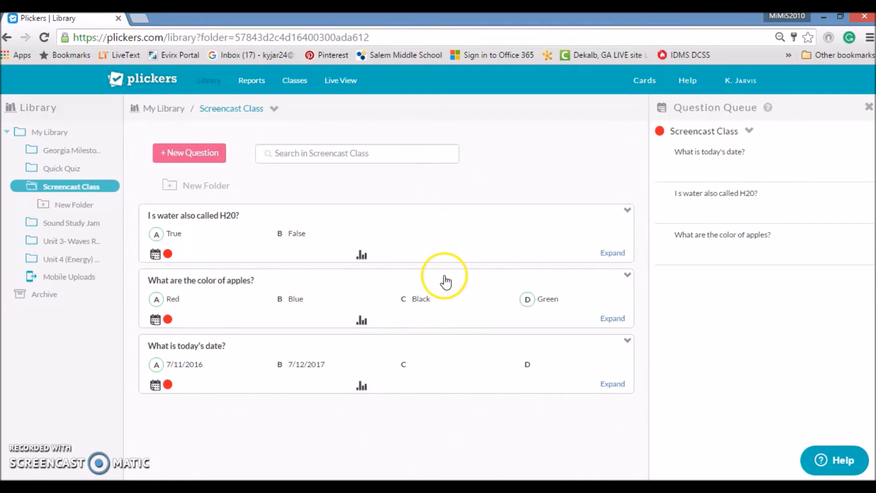
Examine the available edit, move, archive and delete options for the water question without applying any.
left_click(627, 212)
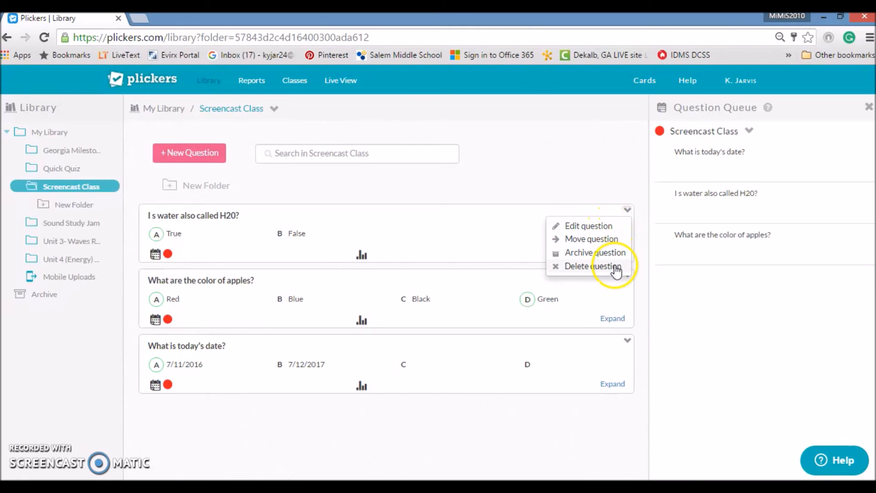
left_click(627, 209)
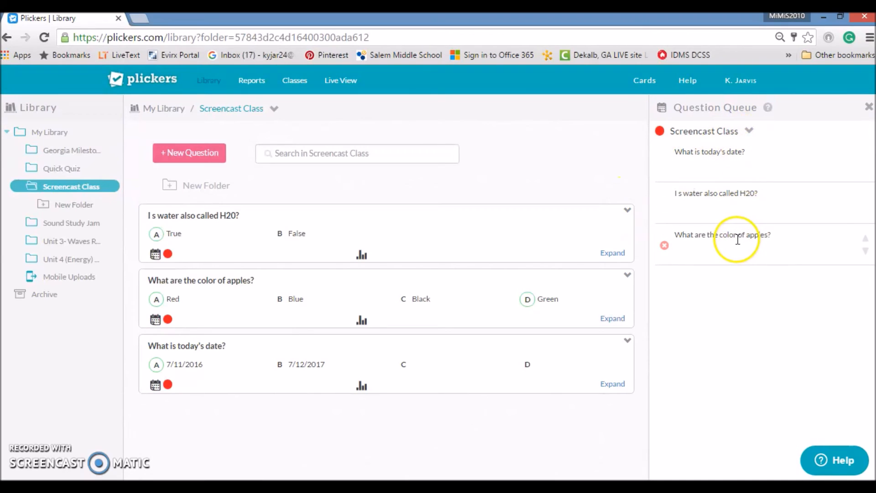
left_click(524, 112)
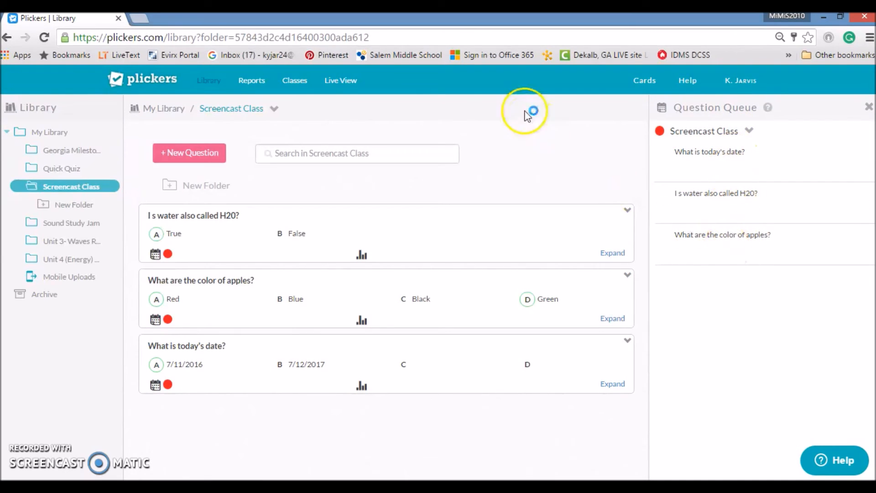
Return to the main library and open Live View for projecting questions to the class.
left_click(217, 87)
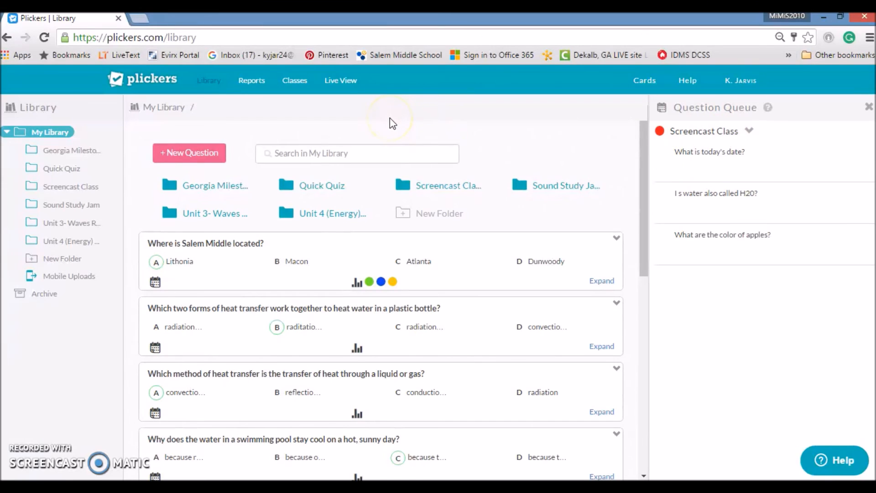
left_click(349, 89)
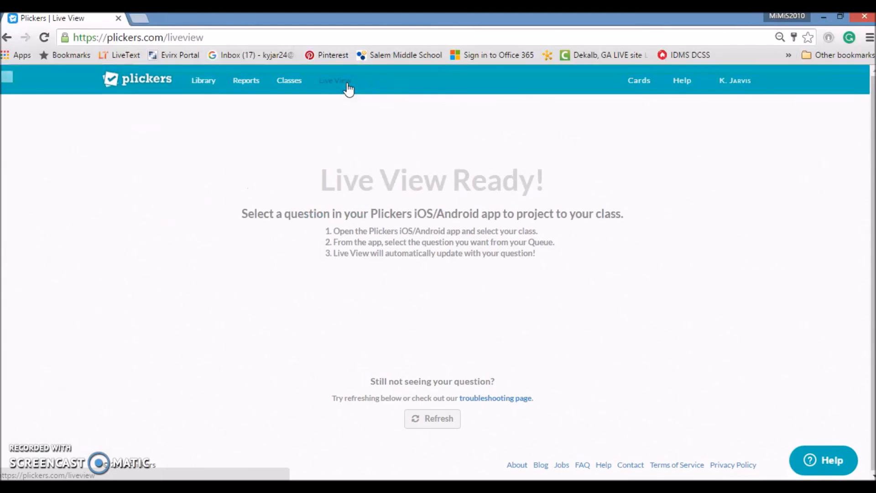